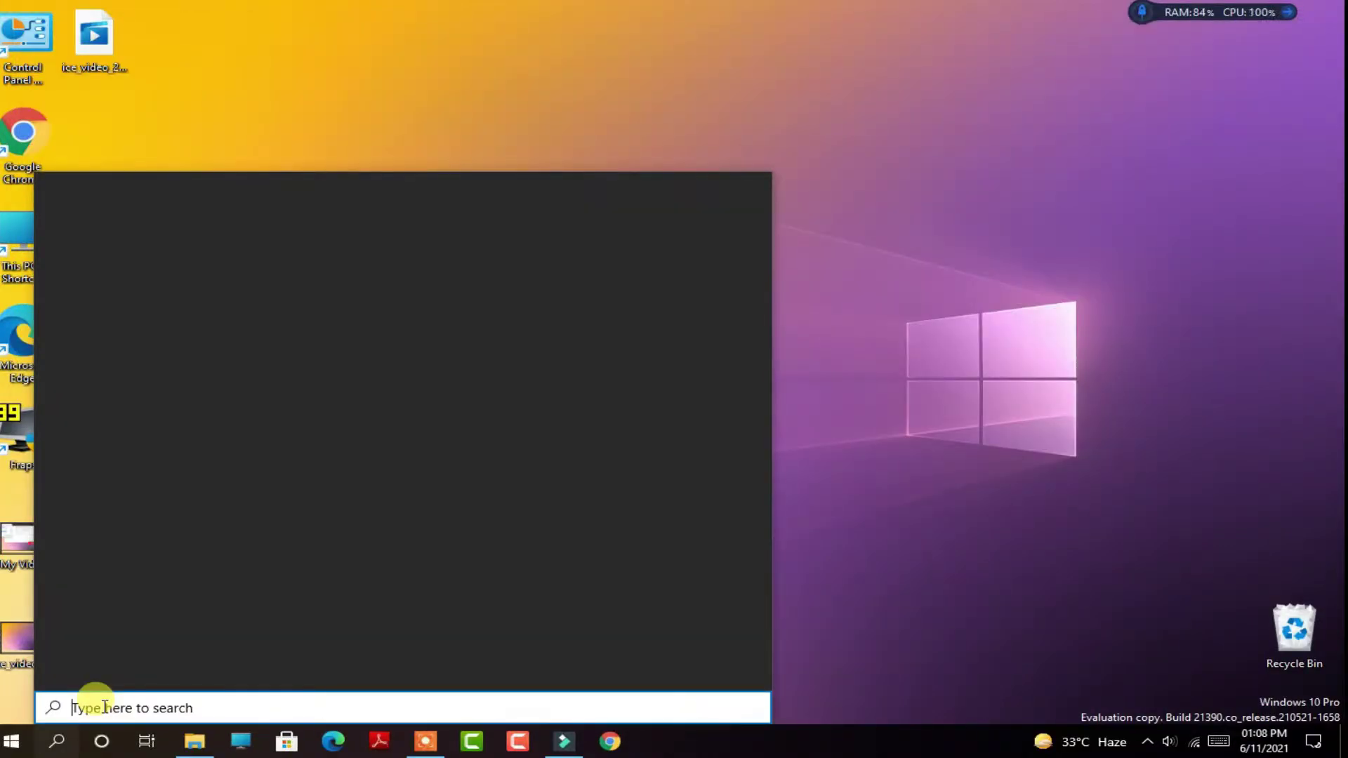
{"action": "type", "text": "power"}
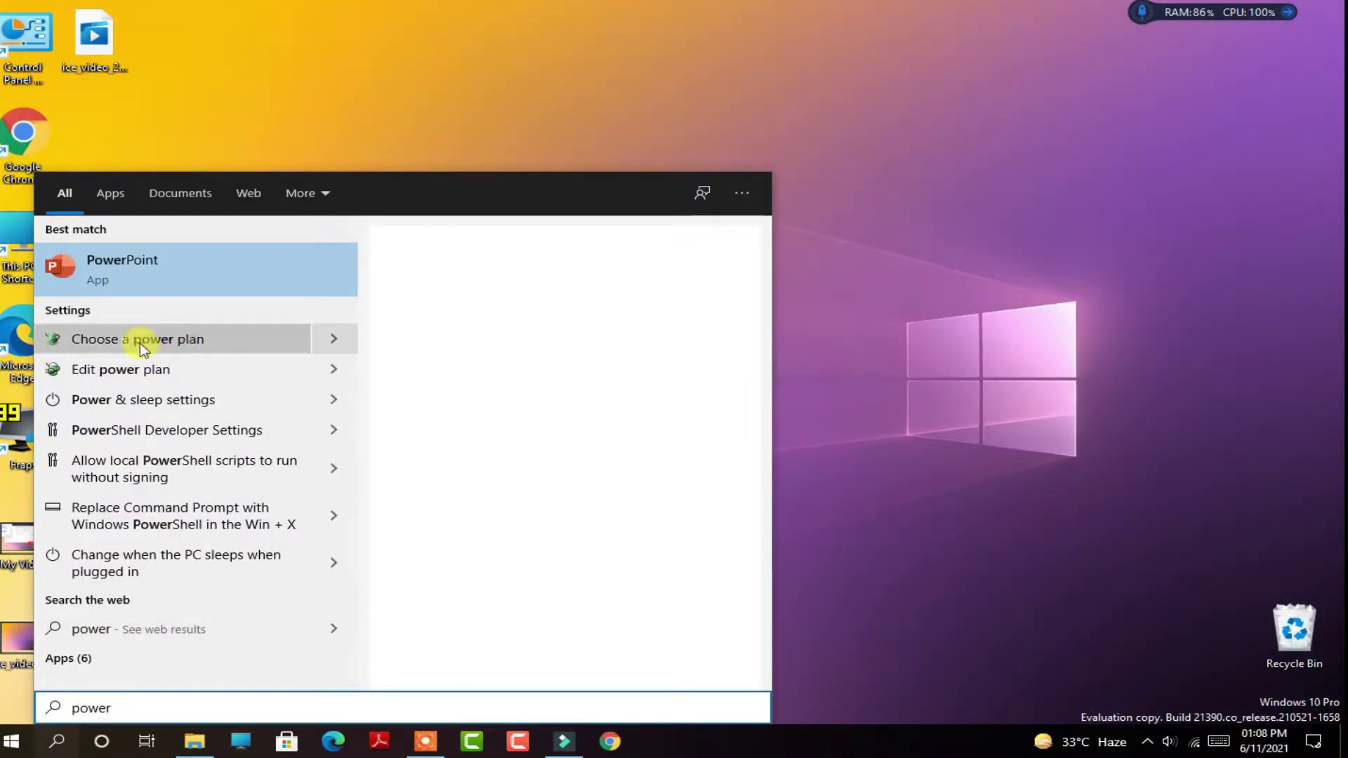
- Reveal the additional power plans and make High performance the active plan
{"action": "left_click", "coordinate": [140, 342]}
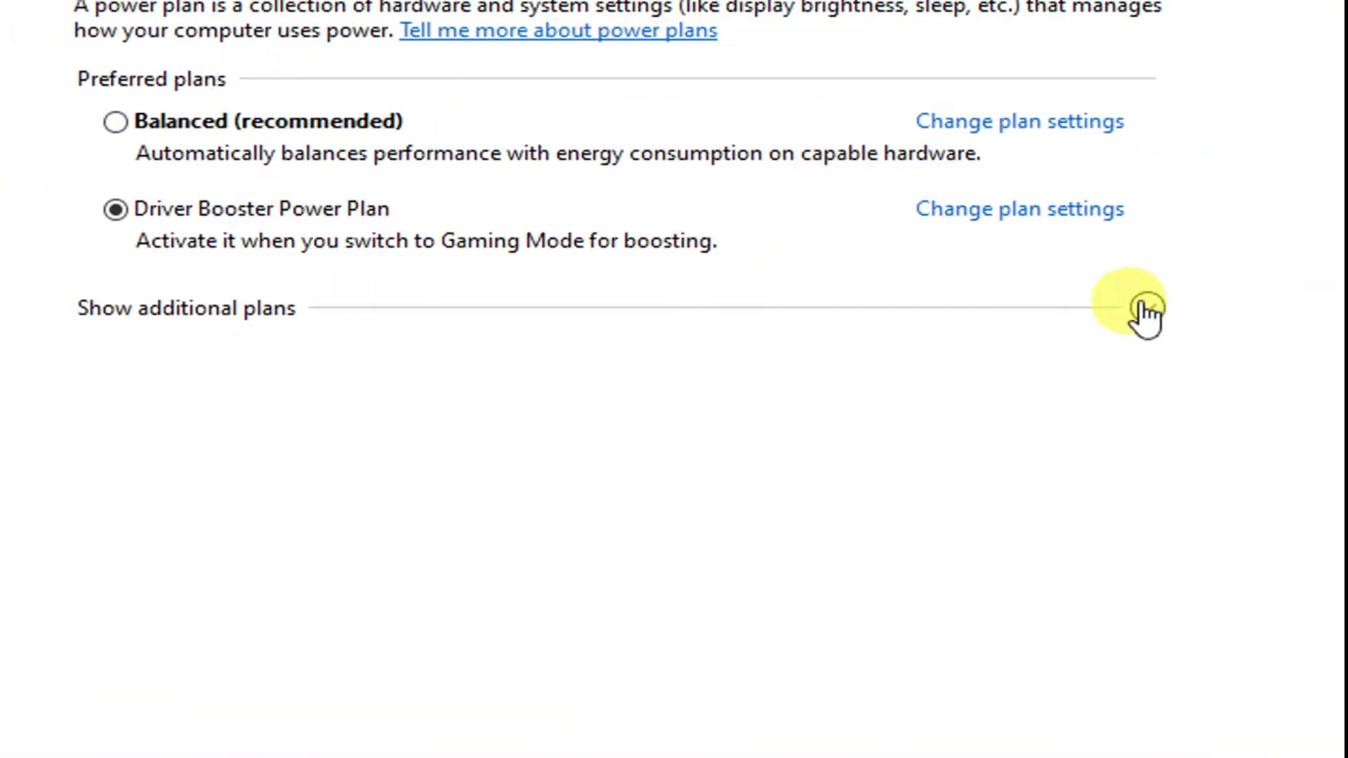
{"action": "left_click", "coordinate": [1146, 309]}
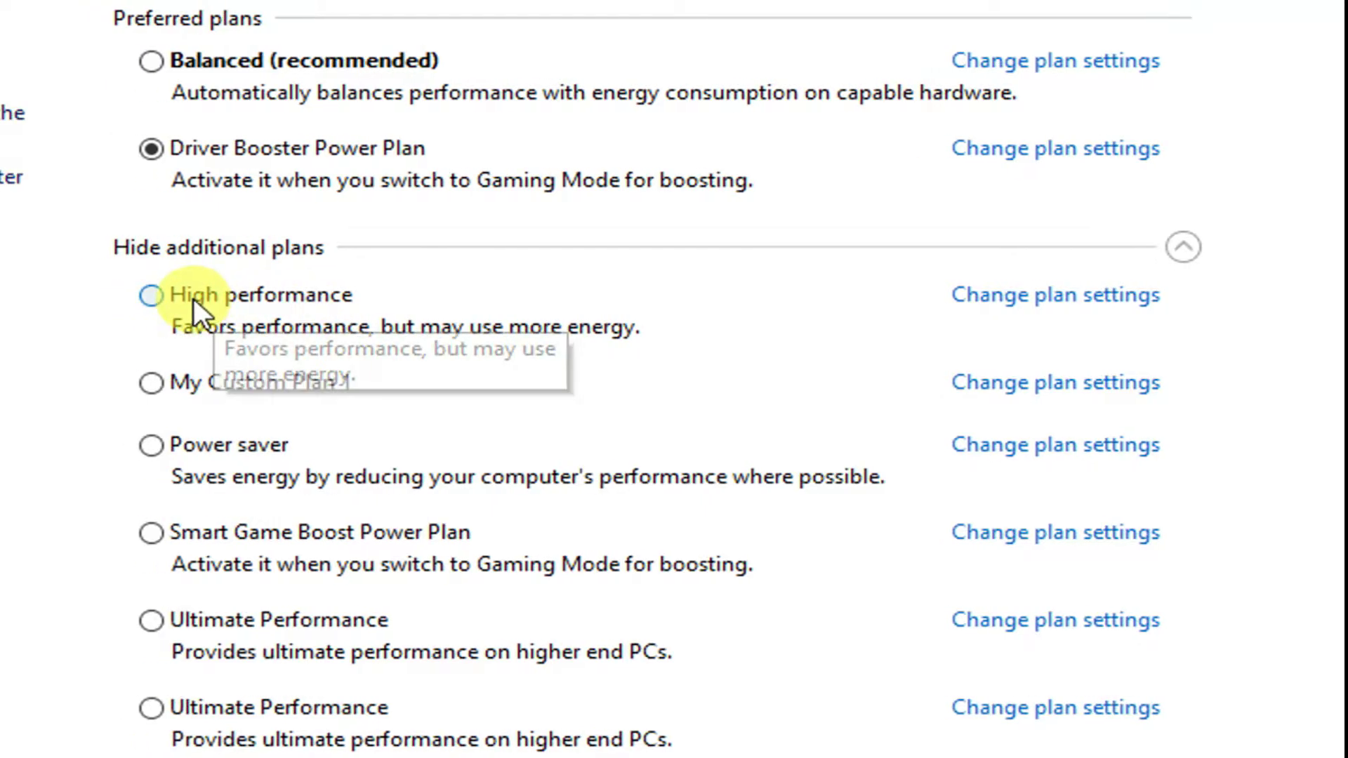
{"action": "left_click", "coordinate": [194, 298]}
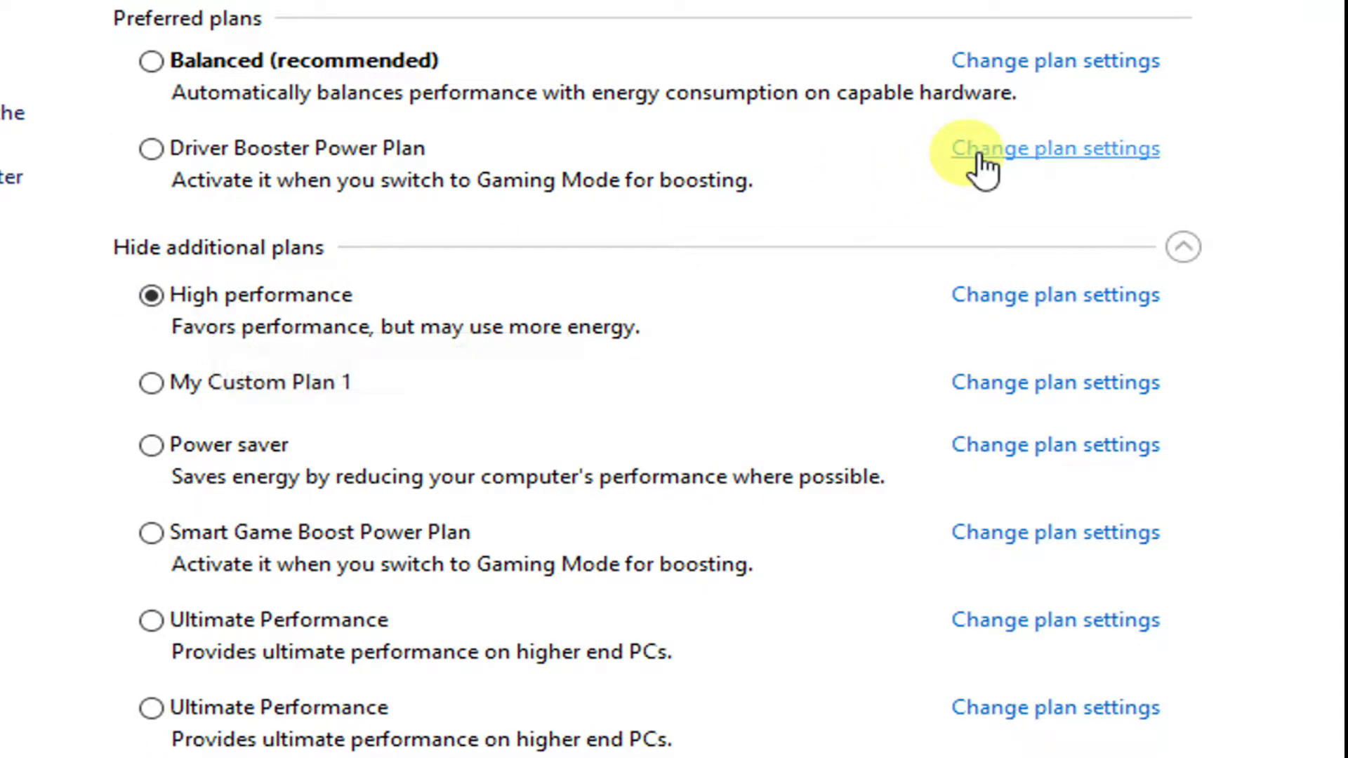
- Pick Ultimate Performance in advanced settings, then activate the first Ultimate Performance plan
{"action": "left_click", "coordinate": [979, 149]}
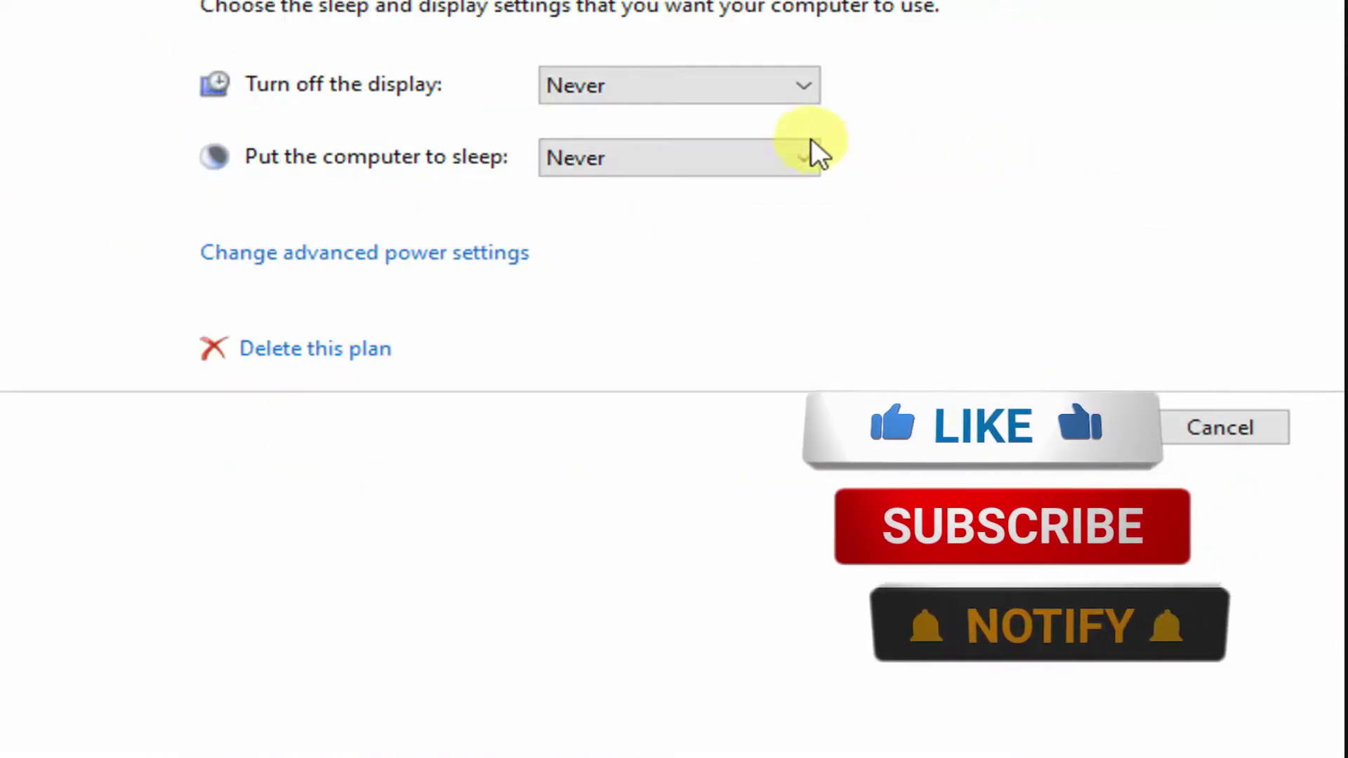
{"action": "left_click", "coordinate": [379, 253]}
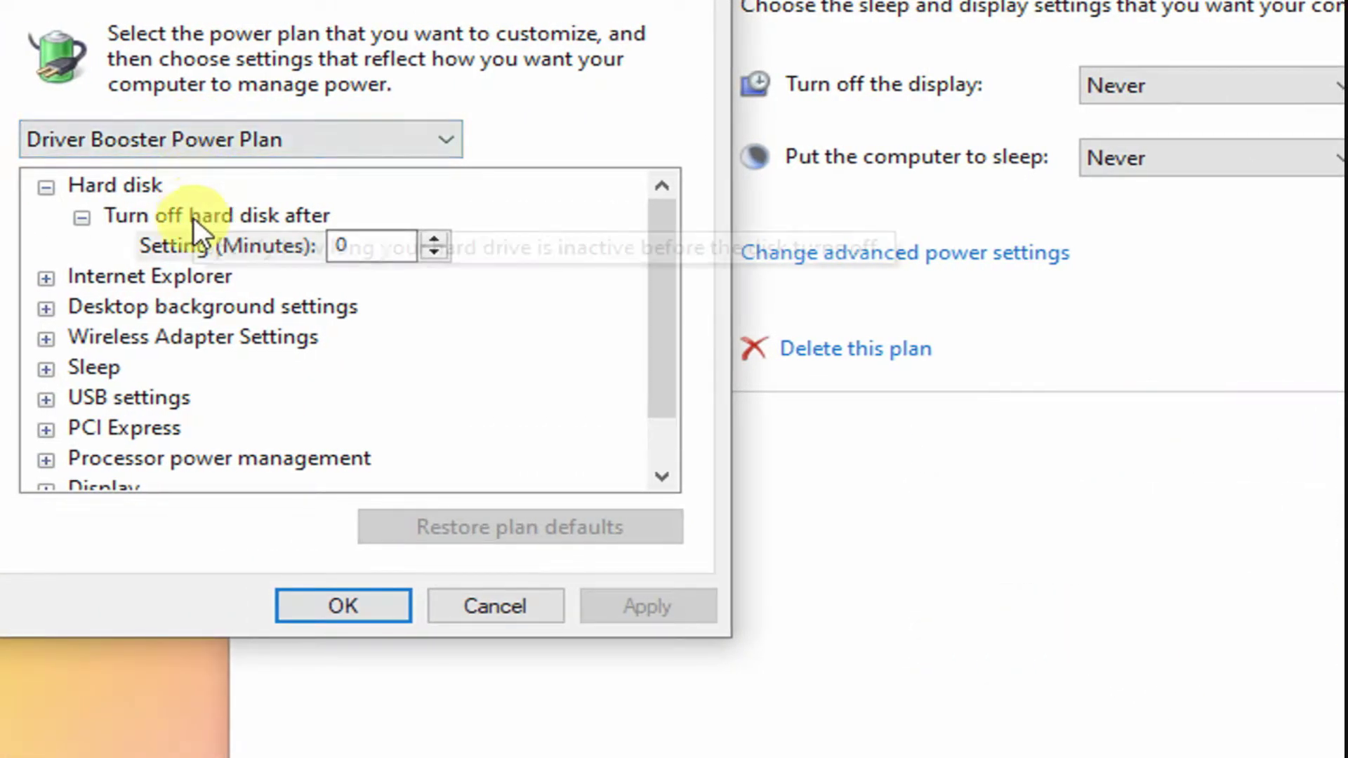
{"action": "left_click", "coordinate": [296, 154]}
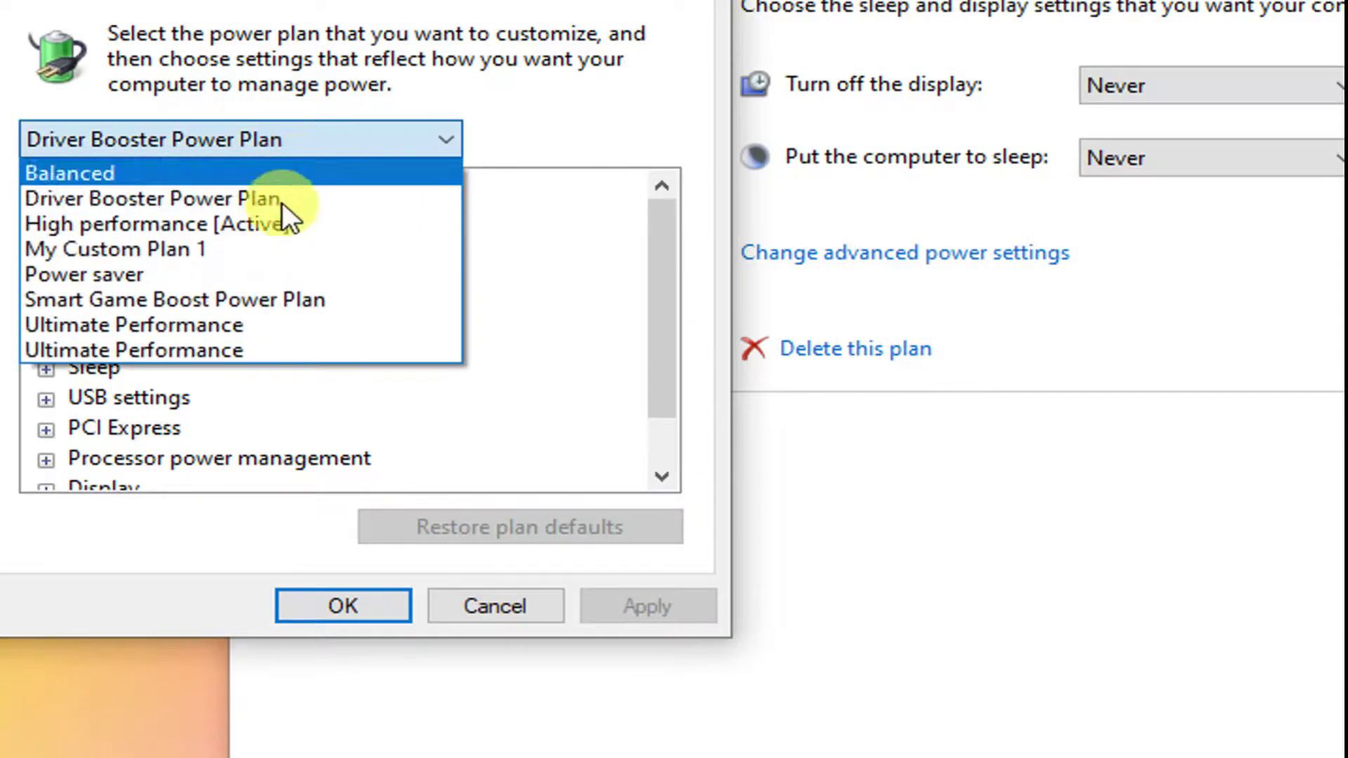
{"action": "left_click", "coordinate": [277, 327]}
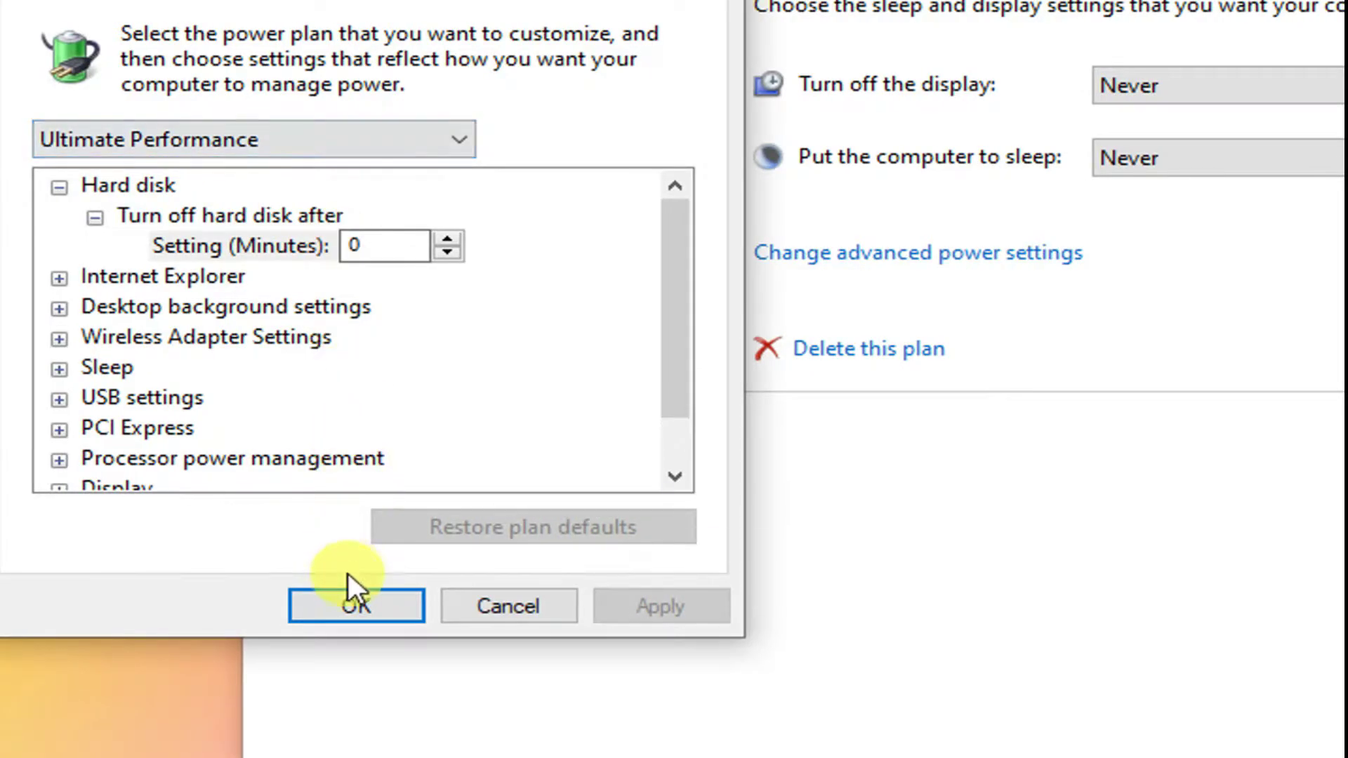
{"action": "left_click", "coordinate": [355, 602]}
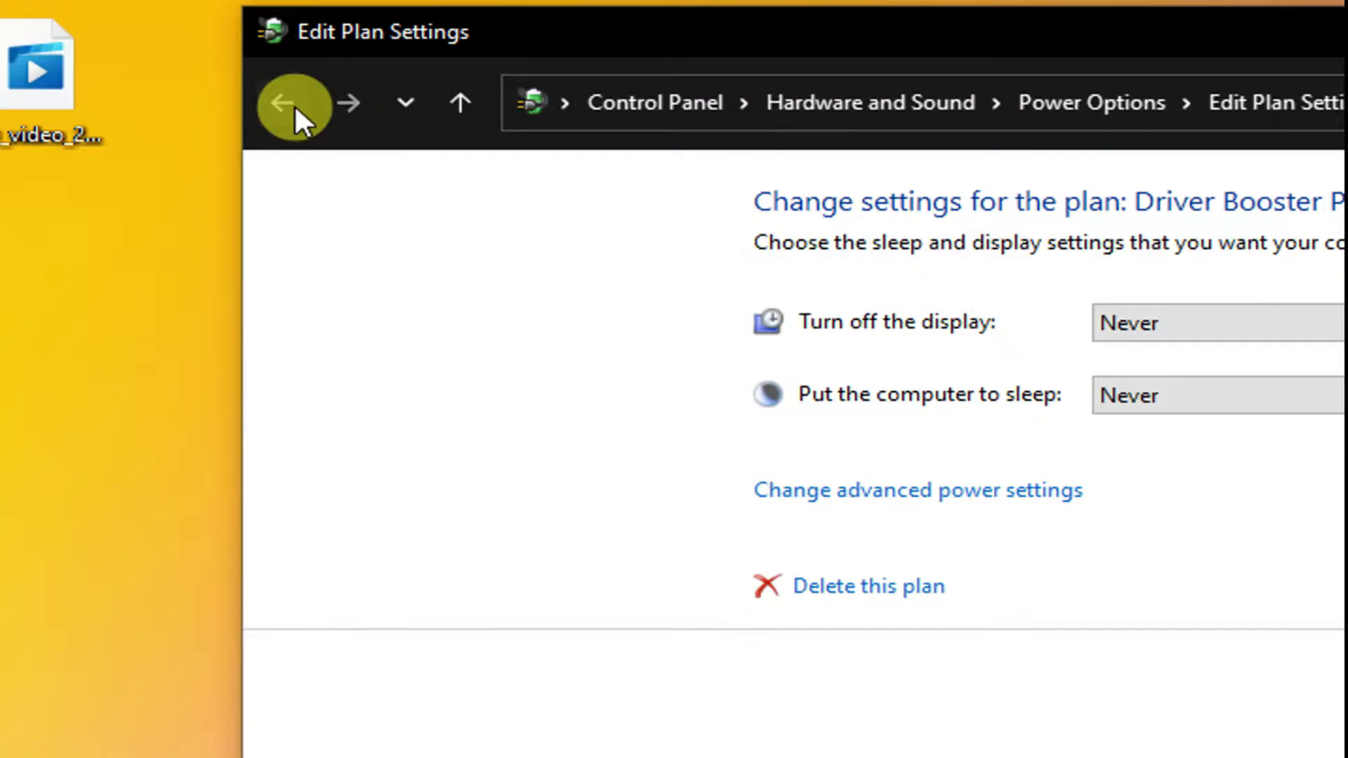
{"action": "left_click", "coordinate": [285, 103]}
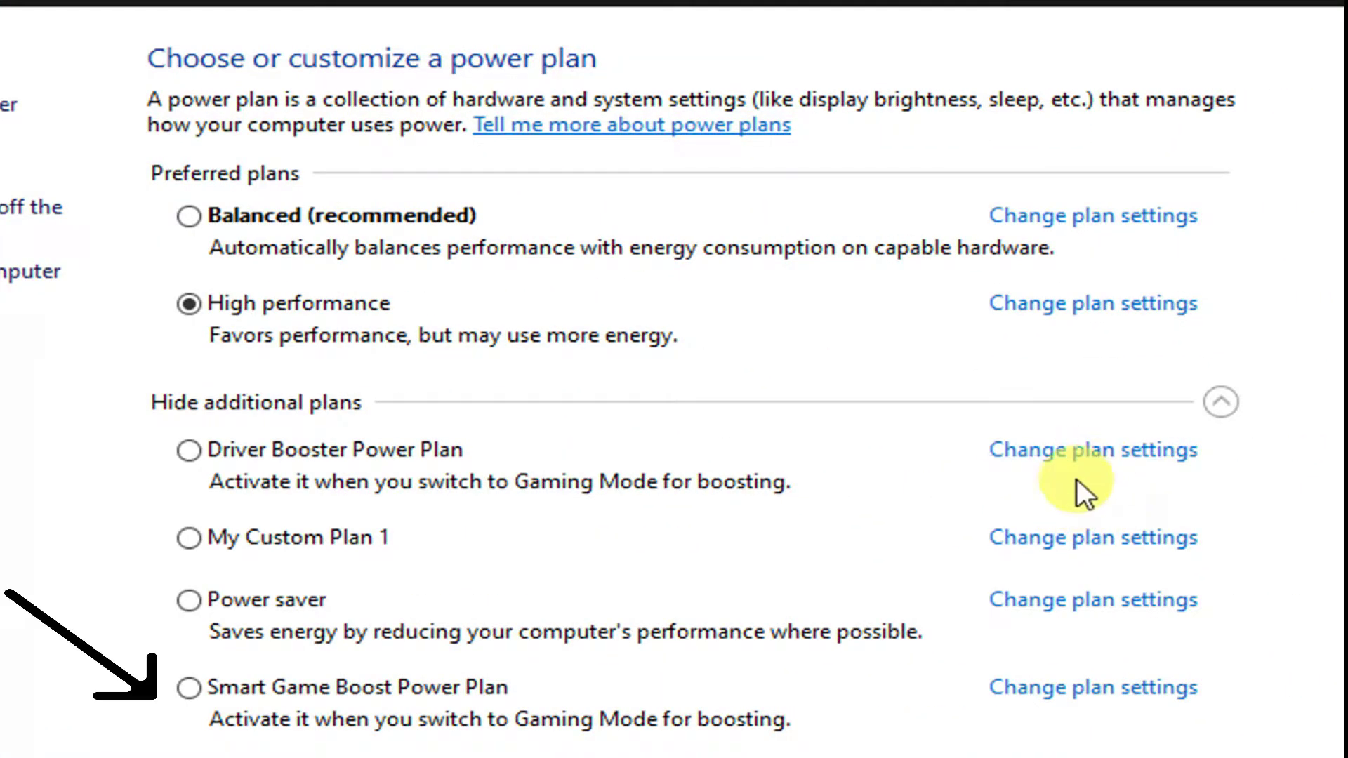
{"action": "scroll", "coordinate": [713, 645], "scroll_direction": "down", "scroll_amount": 2}
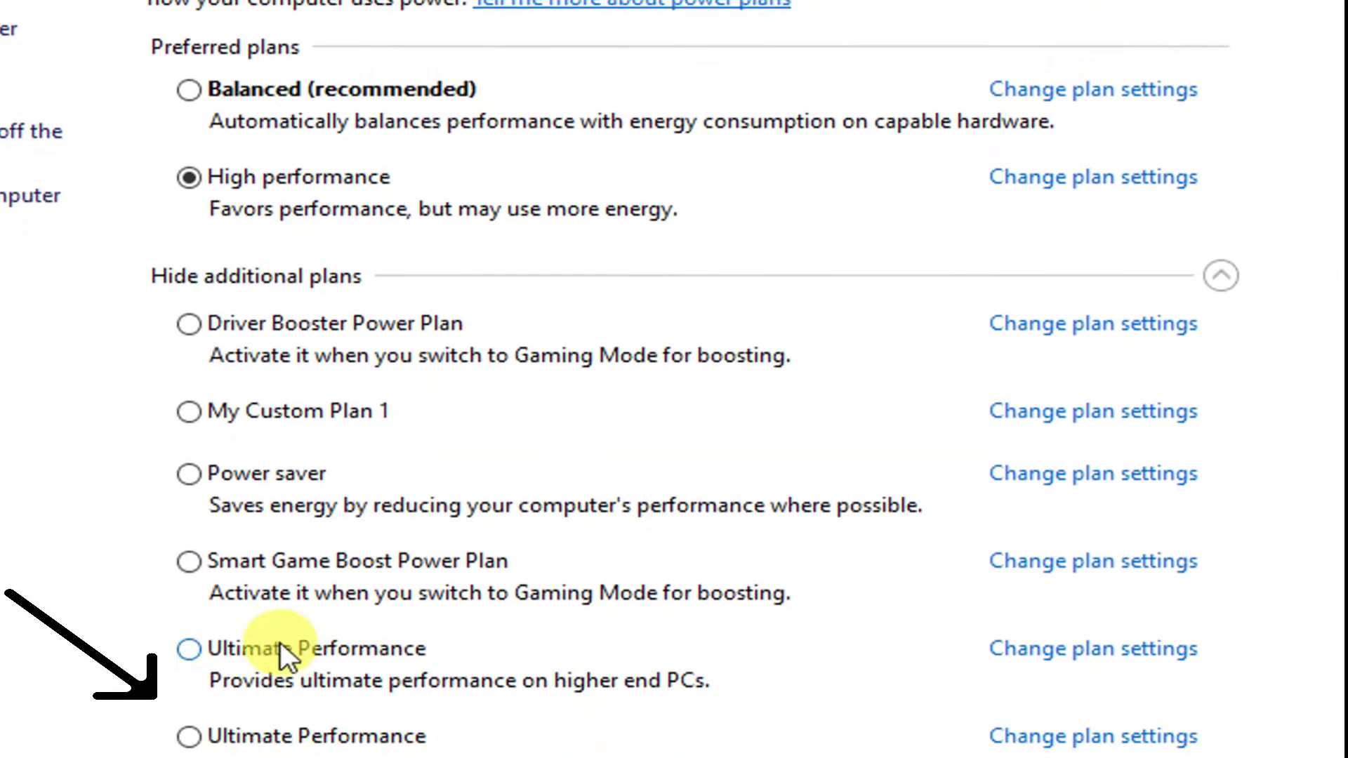
{"action": "left_click", "coordinate": [208, 644]}
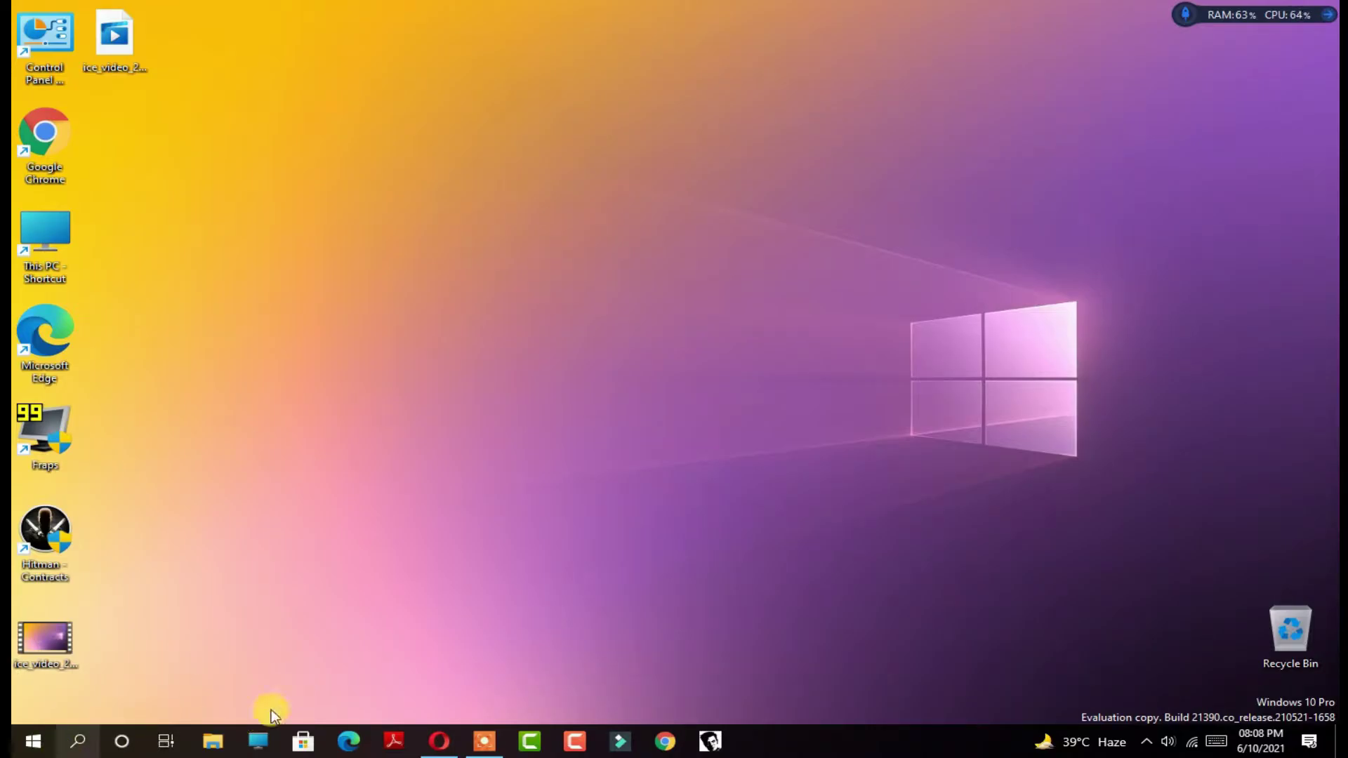
- Paste the powercfg duplicatescheme command into a new Notepad document
{"action": "left_click", "coordinate": [83, 743]}
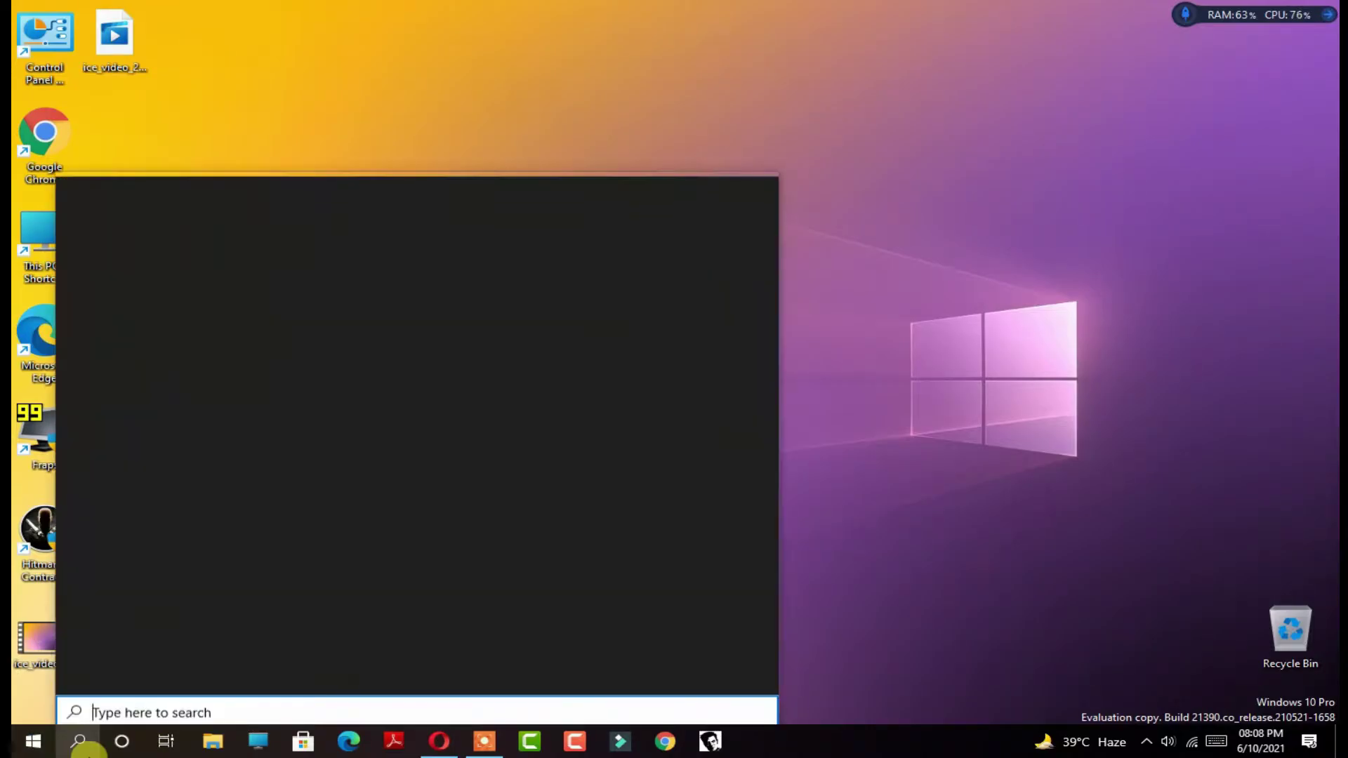
{"action": "type", "text": "no"}
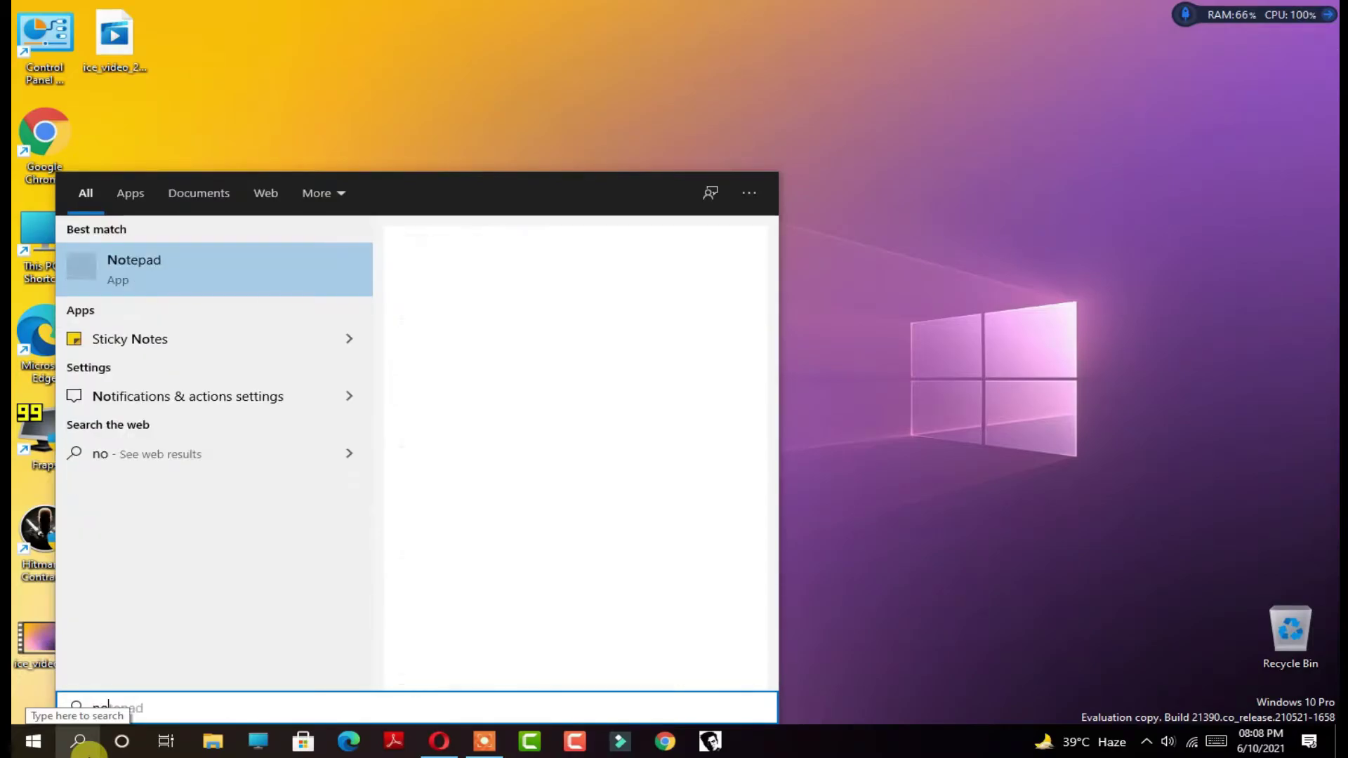
{"action": "type", "text": "te"}
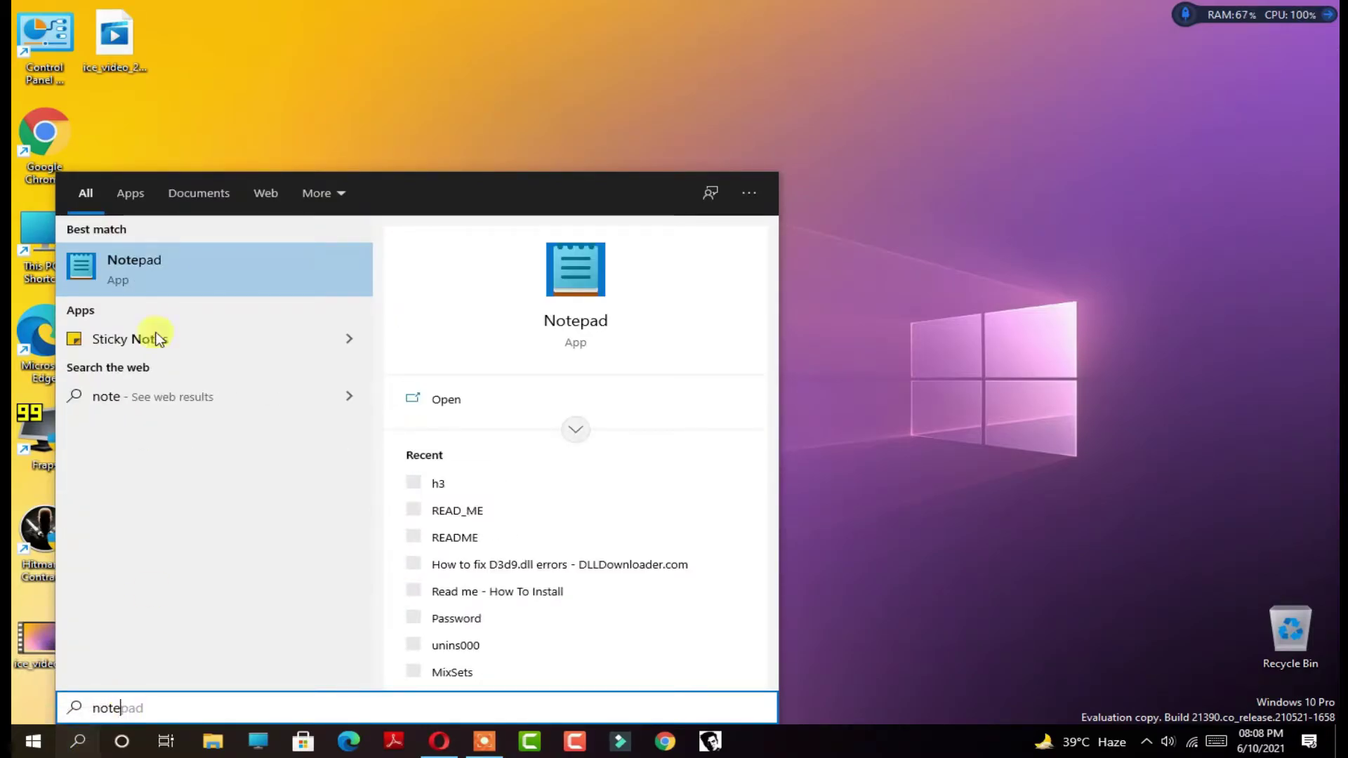
{"action": "left_click", "coordinate": [175, 296]}
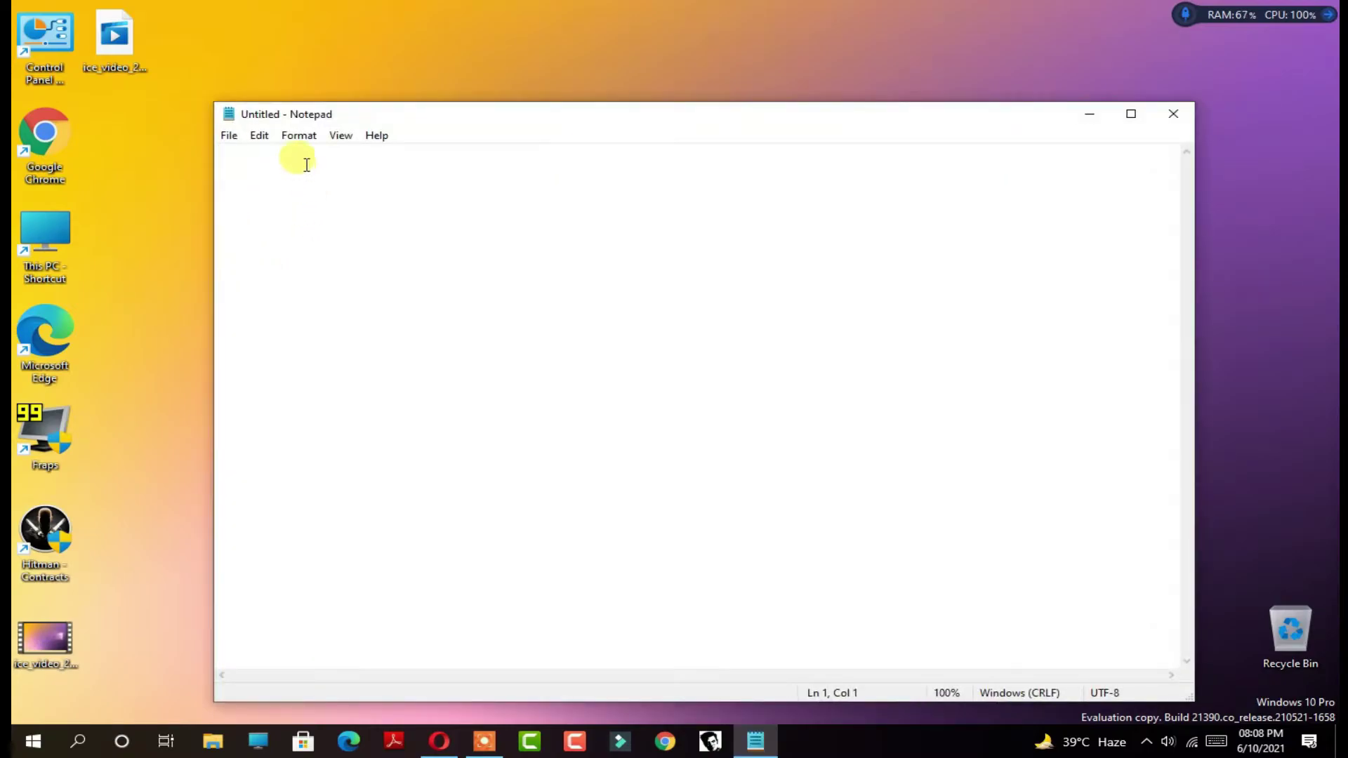
{"action": "right_click", "coordinate": [305, 165]}
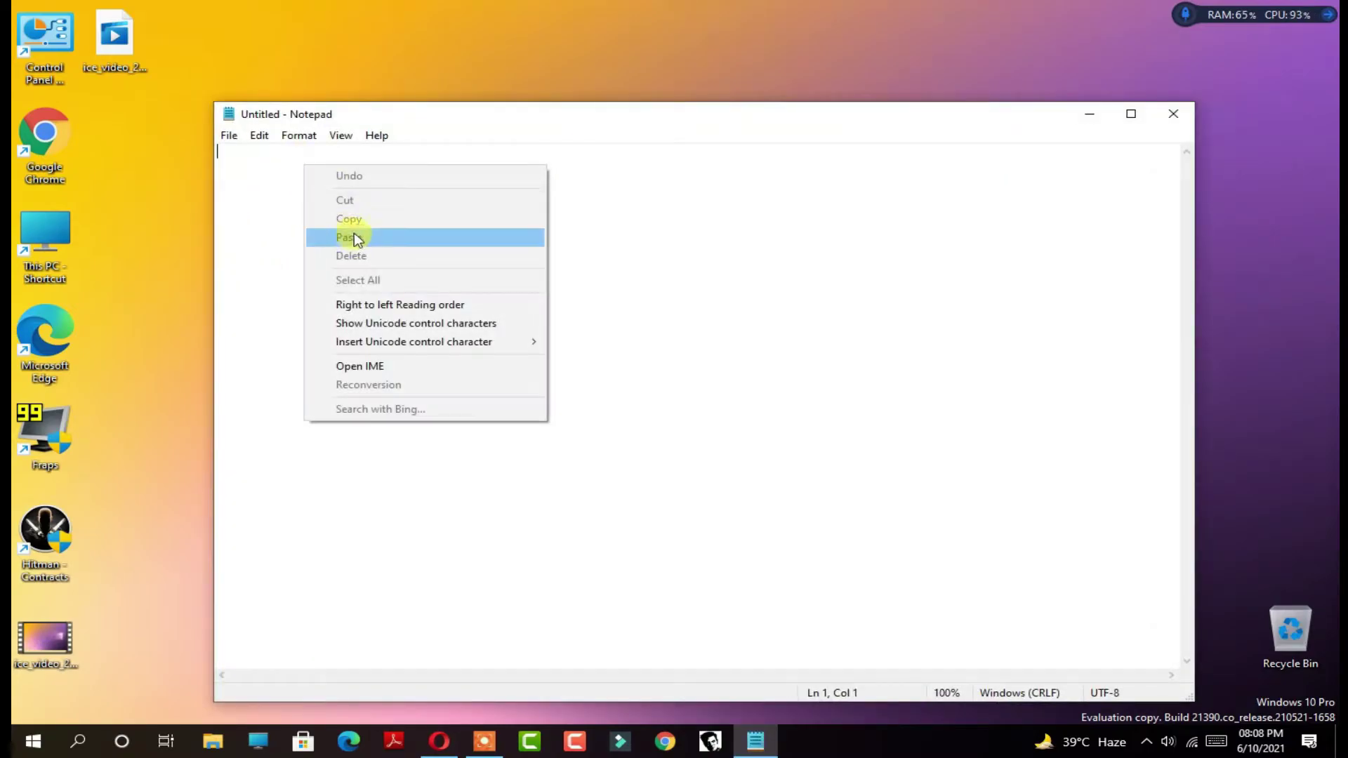
{"action": "left_click", "coordinate": [349, 238]}
- Copy the whole pasted command line and close Notepad without saving
{"action": "left_click_drag", "start_coordinate": [220, 153], "coordinate": [678, 153]}
{"action": "right_click", "coordinate": [678, 152]}
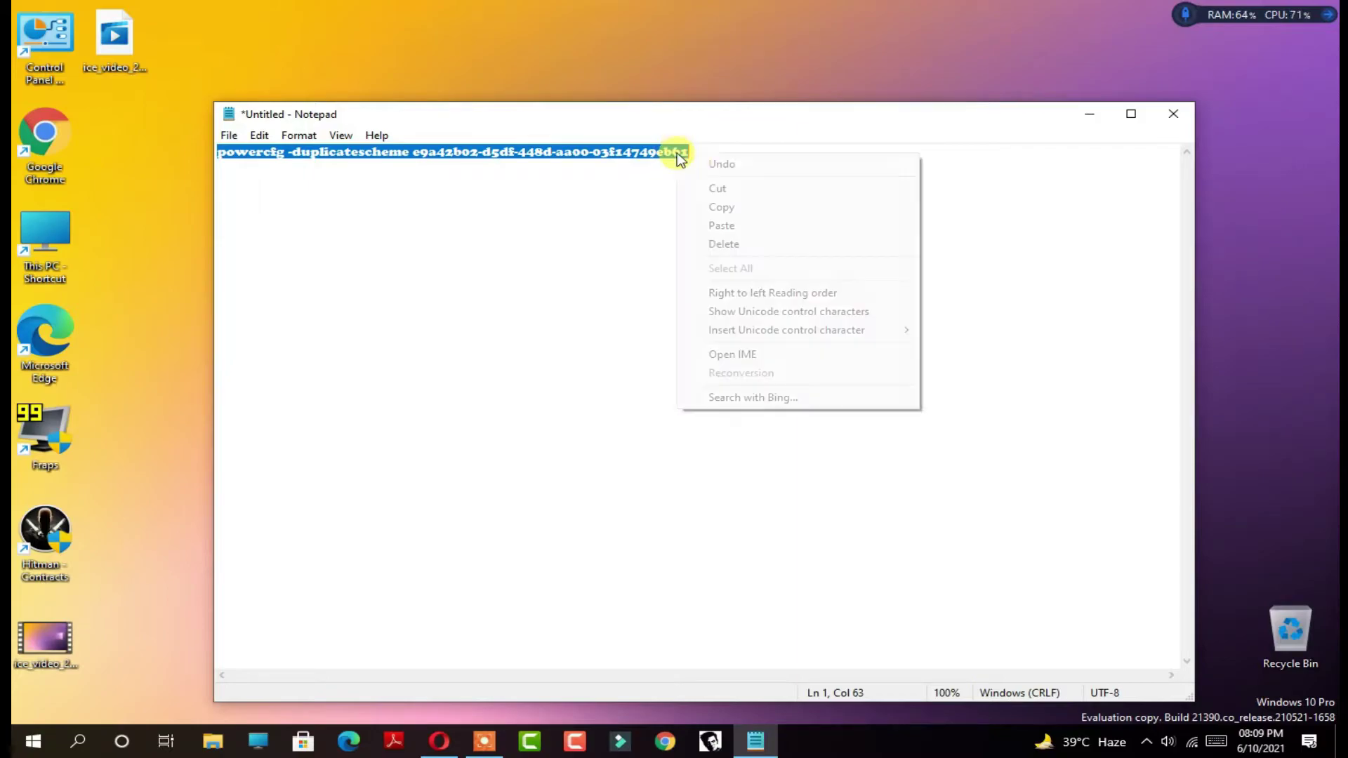
{"action": "left_click", "coordinate": [722, 208]}
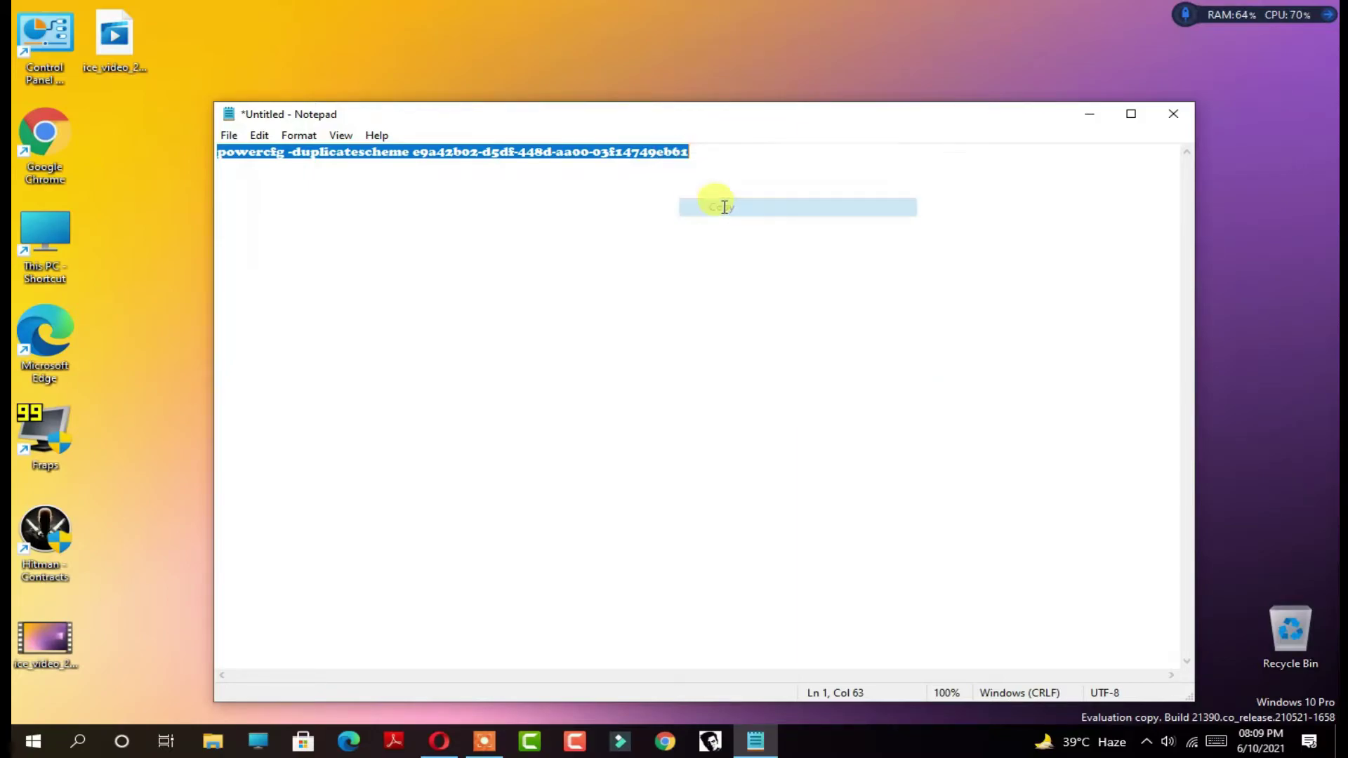
{"action": "left_click", "coordinate": [1166, 119]}
{"action": "left_click", "coordinate": [687, 370]}
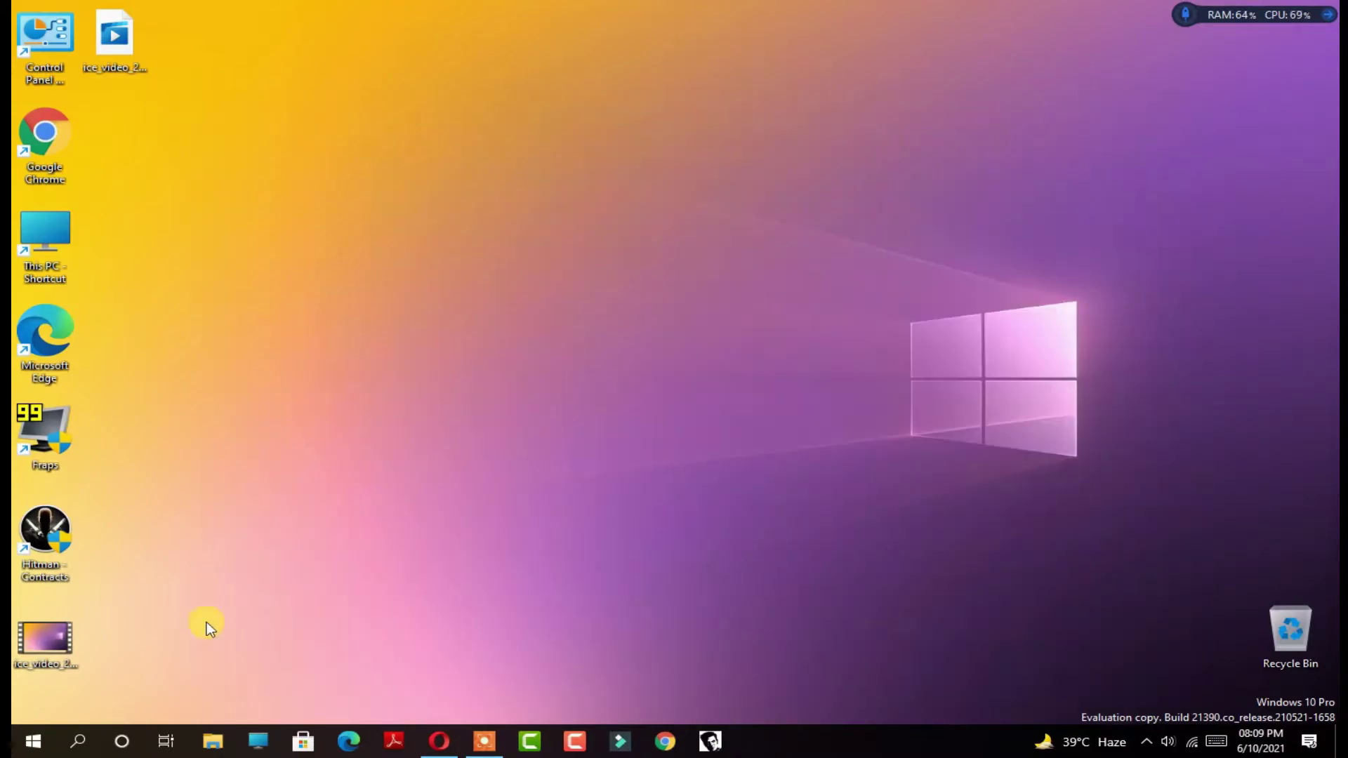
{"action": "left_click", "coordinate": [77, 742]}
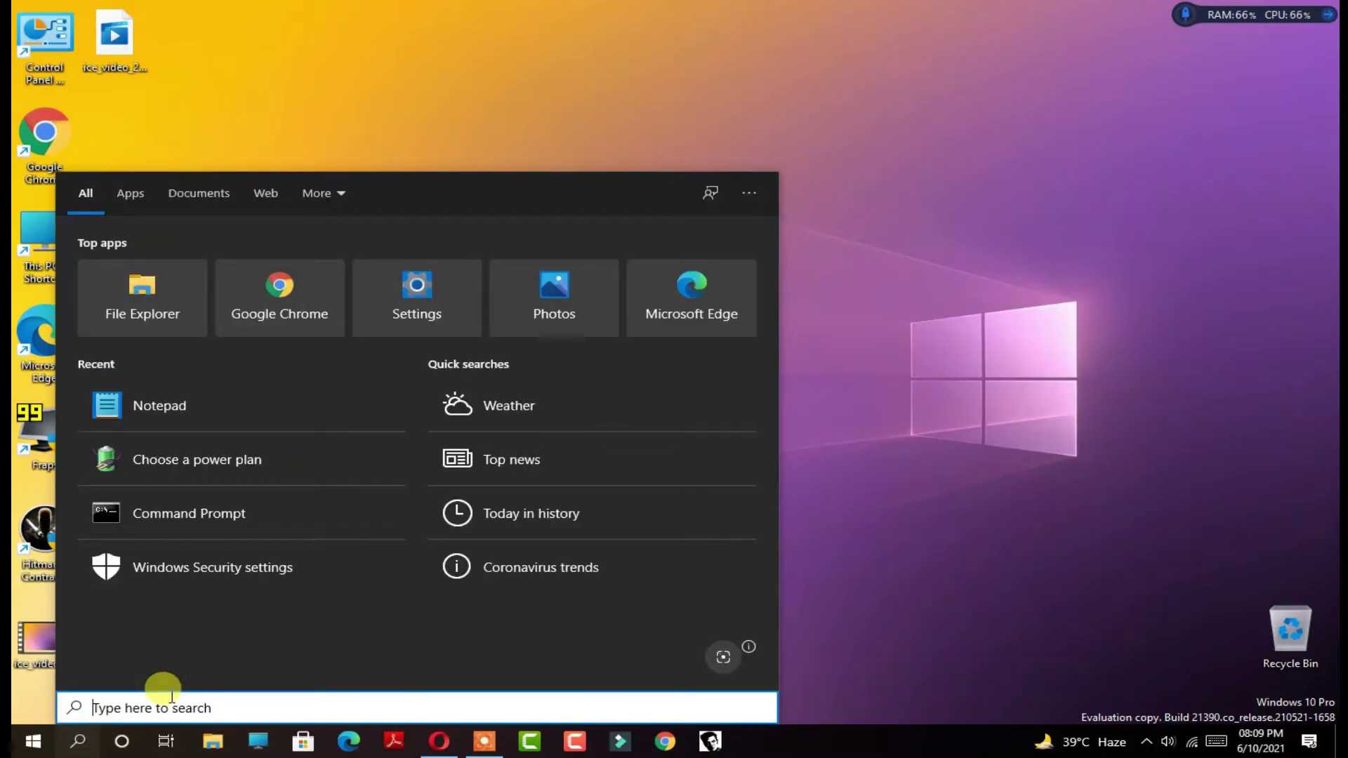
{"action": "type", "text": "win"}
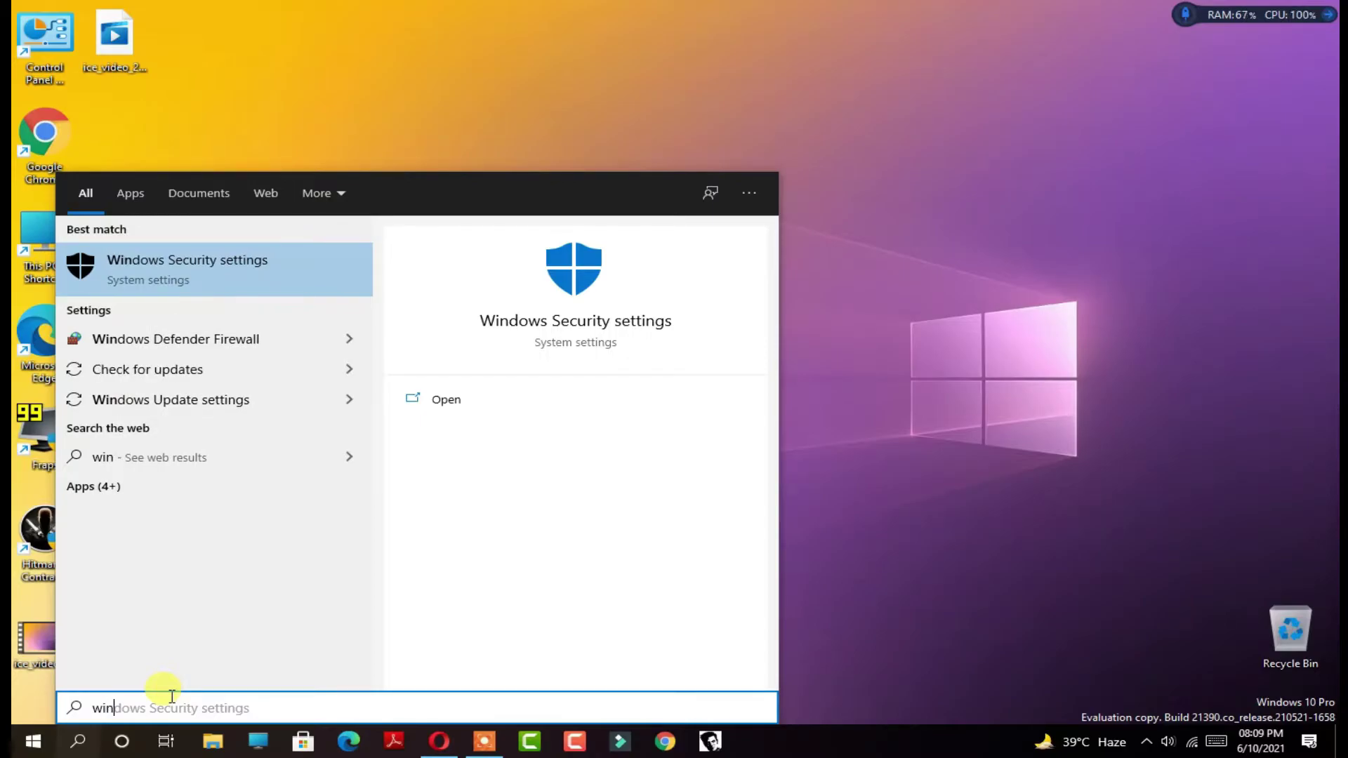
{"action": "type", "text": "ver"}
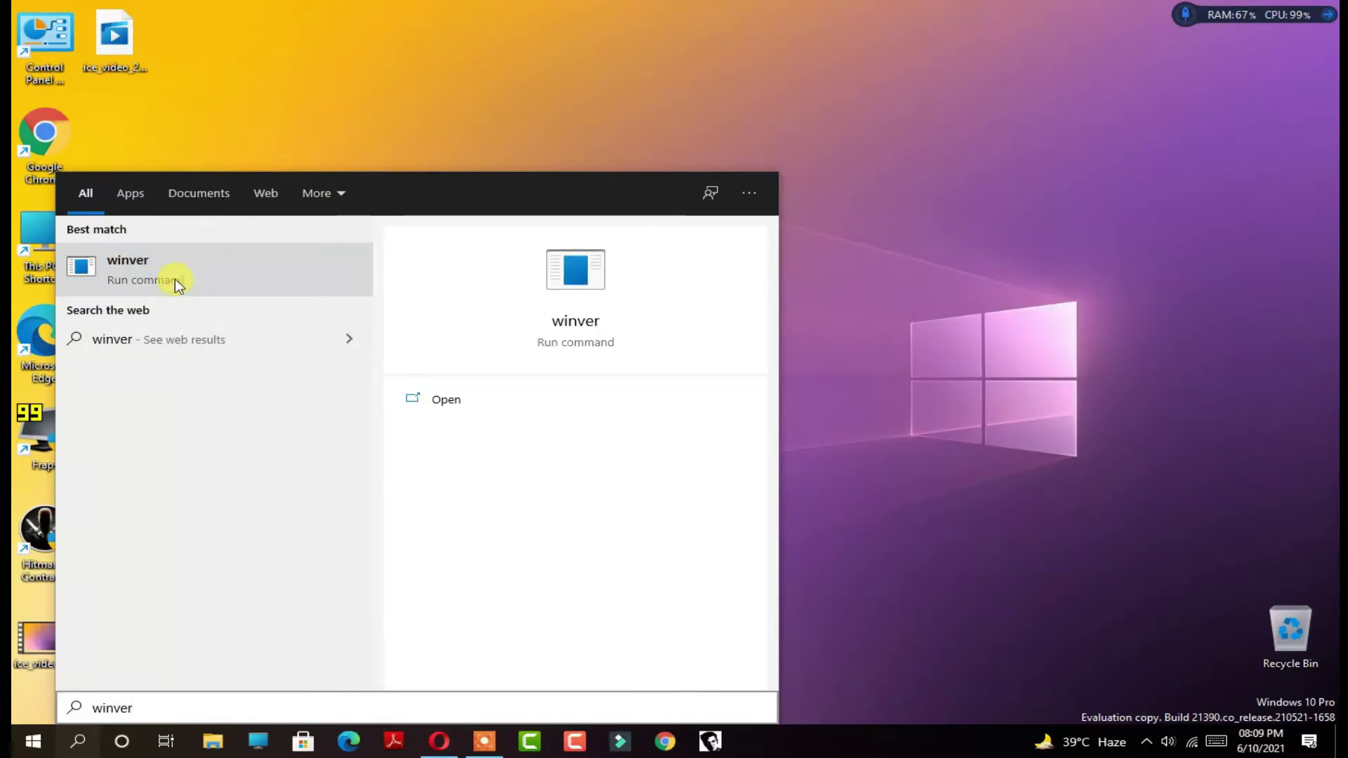
{"action": "left_click", "coordinate": [193, 291]}
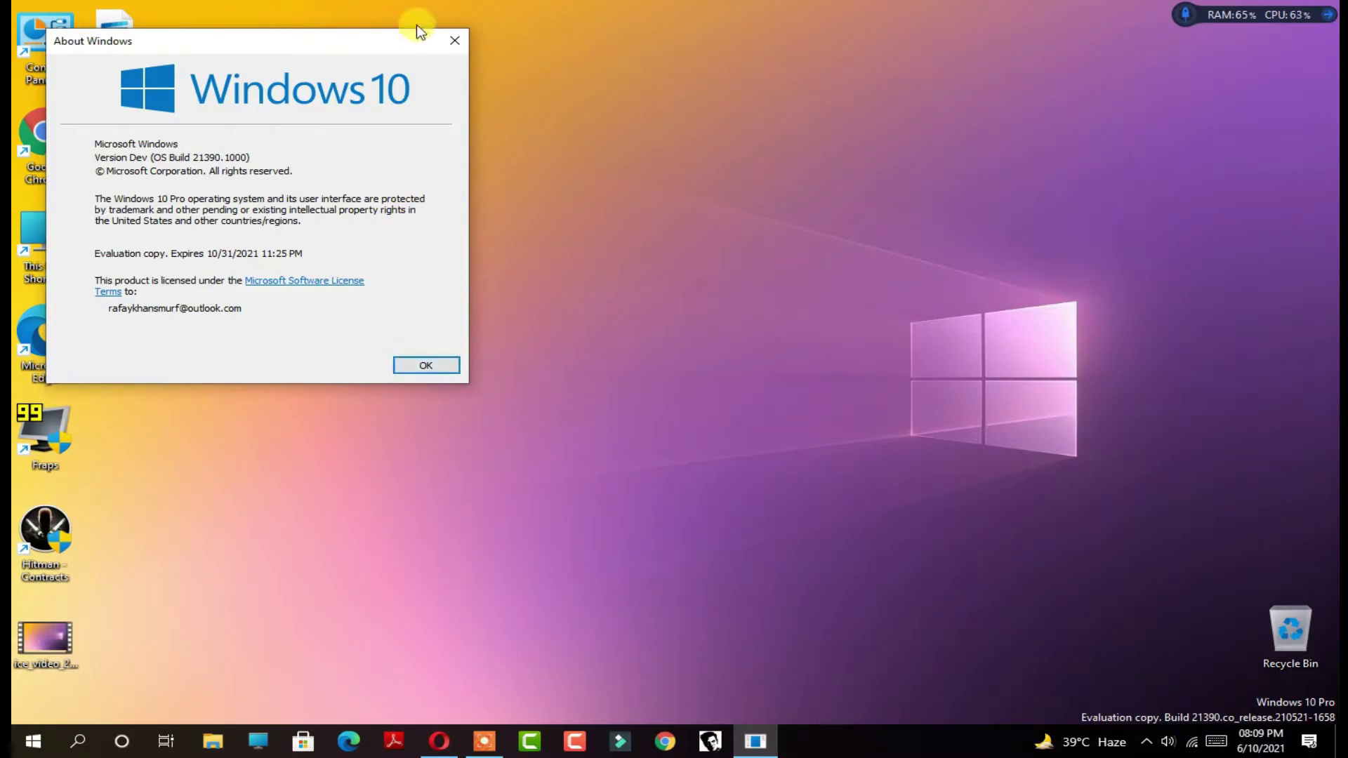
{"action": "left_click", "coordinate": [427, 366]}
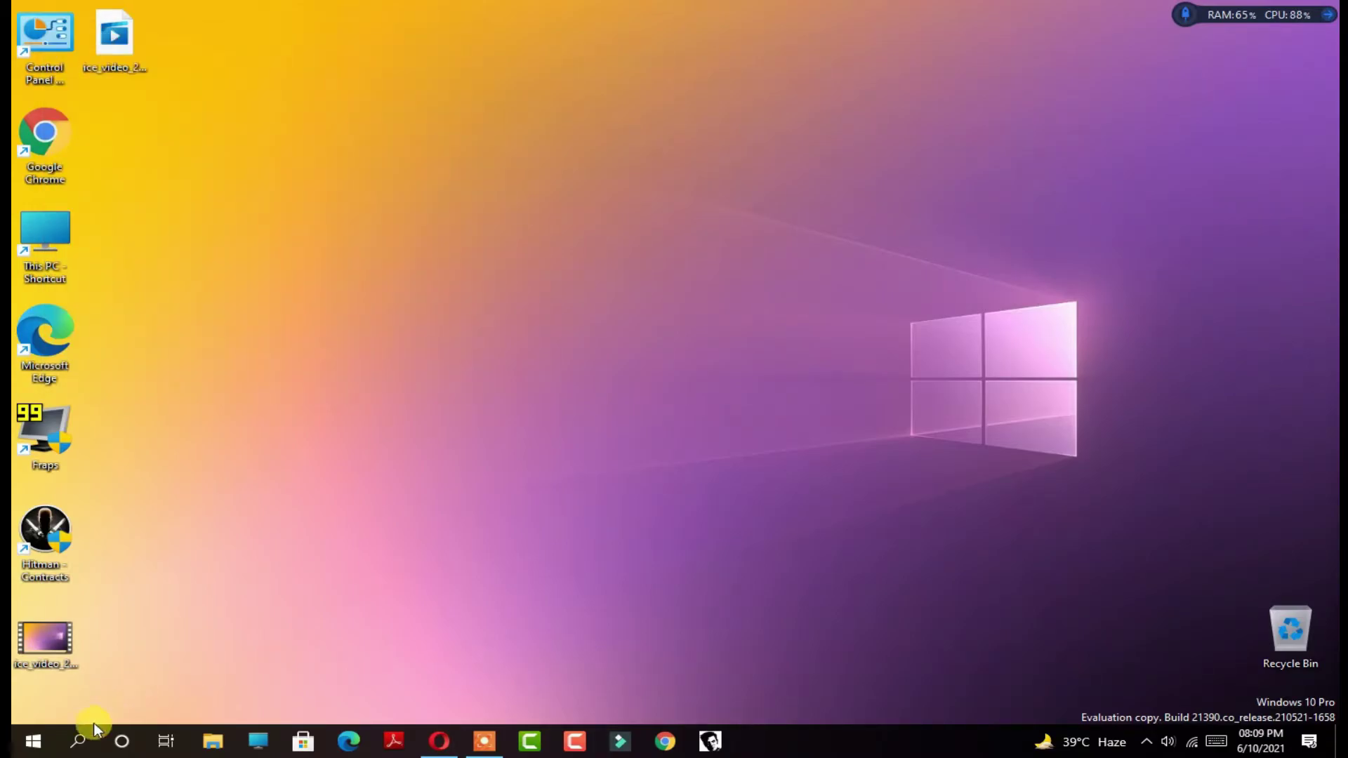
- Find Edit power plan through search and go up to the Power Options plan list
{"action": "left_click", "coordinate": [79, 744]}
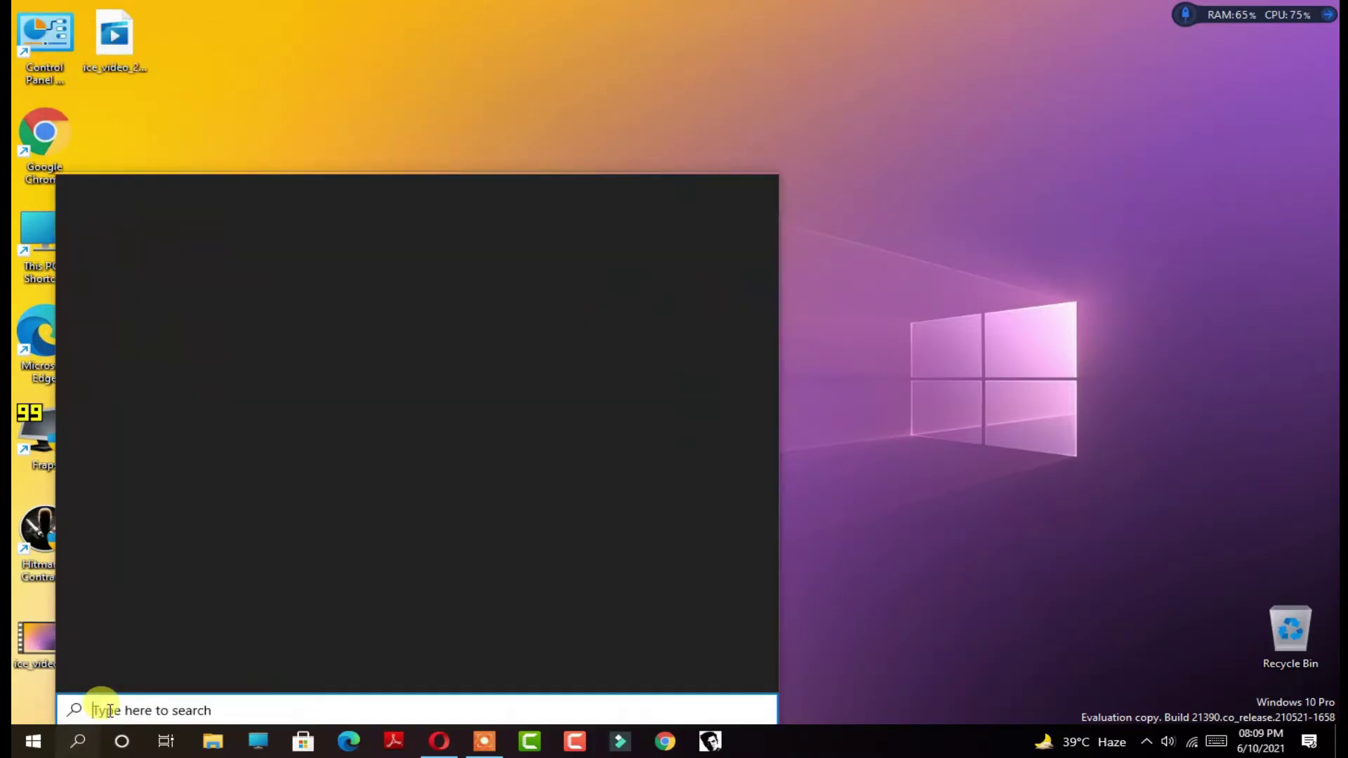
{"action": "type", "text": "po"}
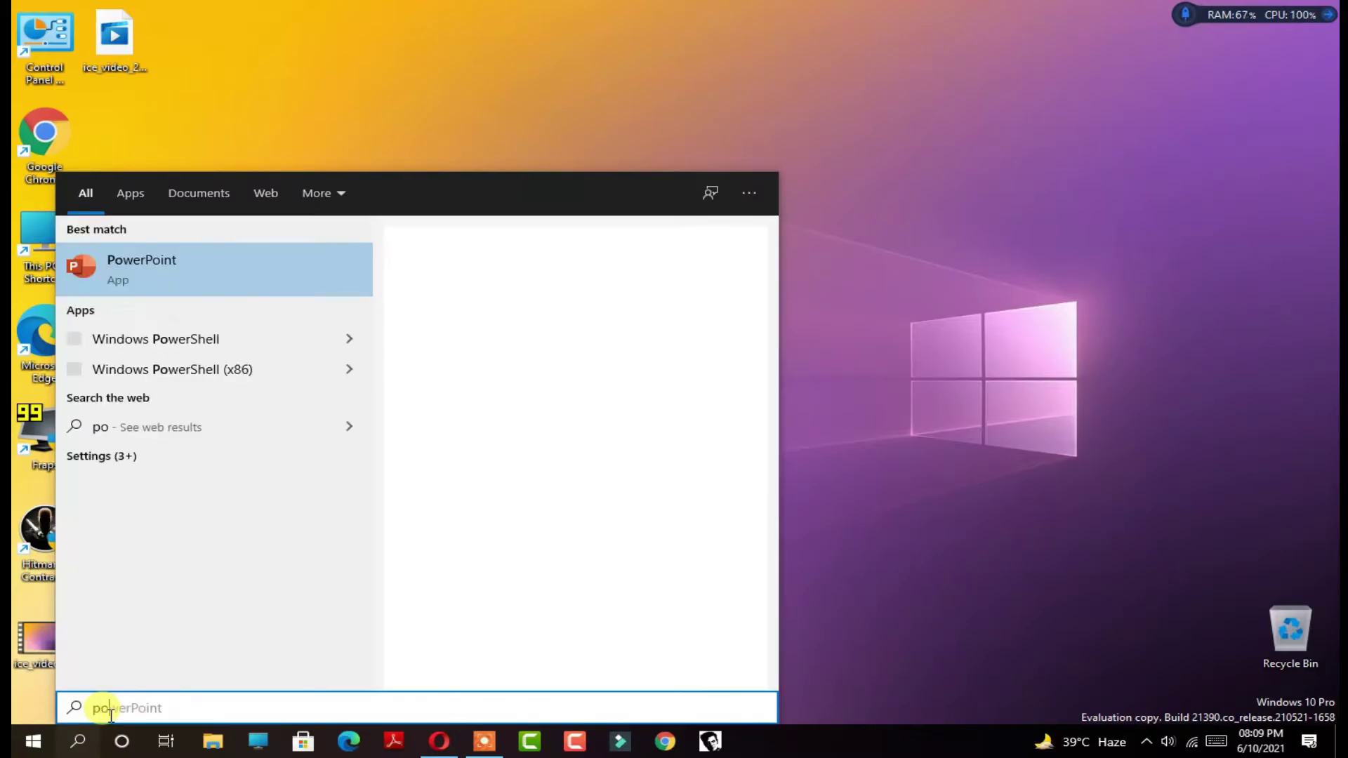
{"action": "type", "text": "wer"}
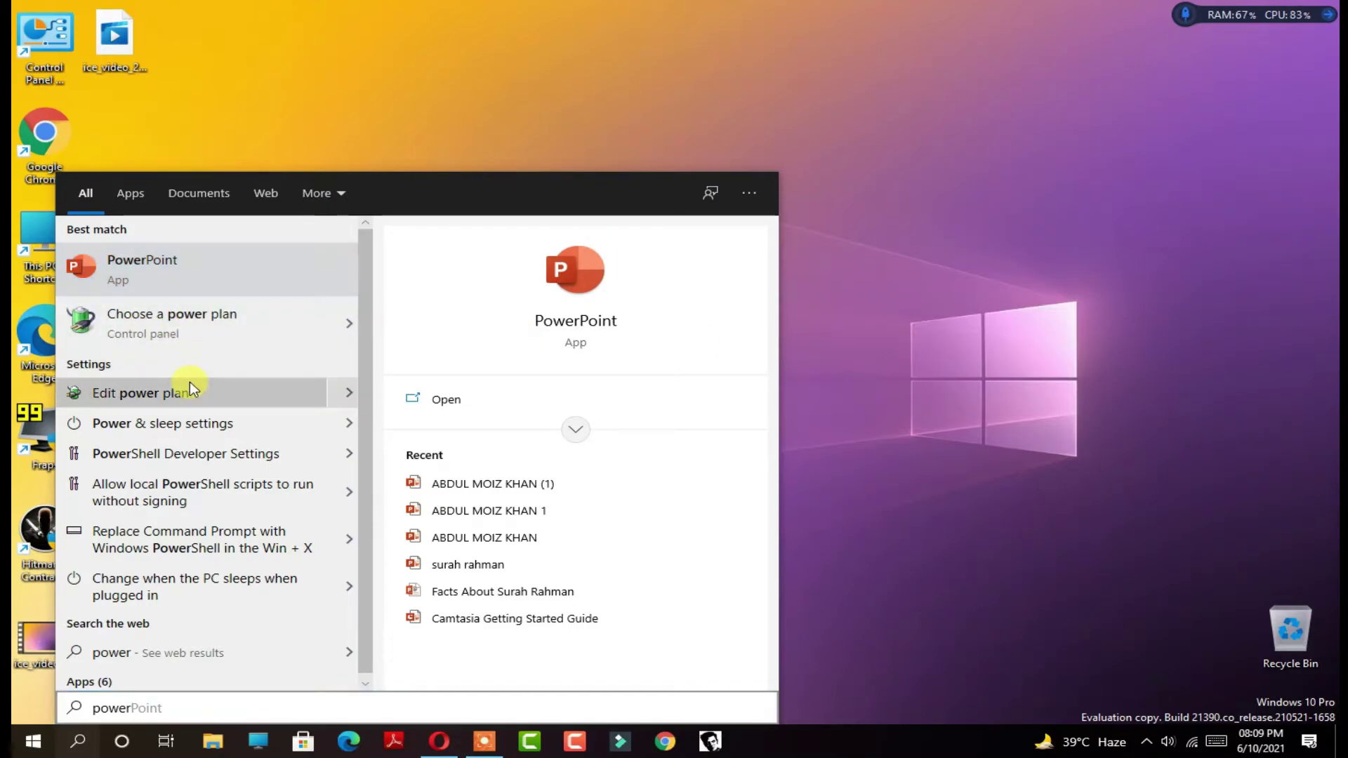
{"action": "key", "text": "Return"}
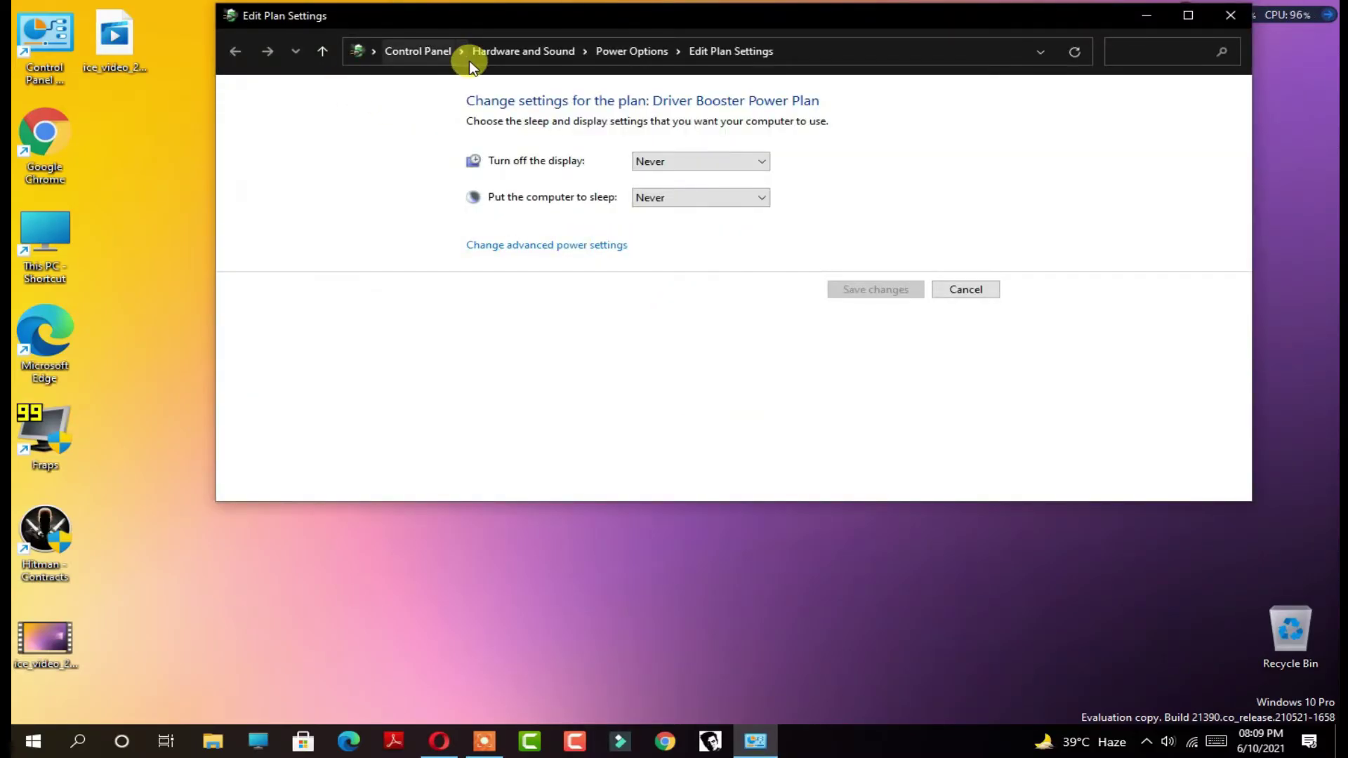
{"action": "left_click", "coordinate": [639, 52]}
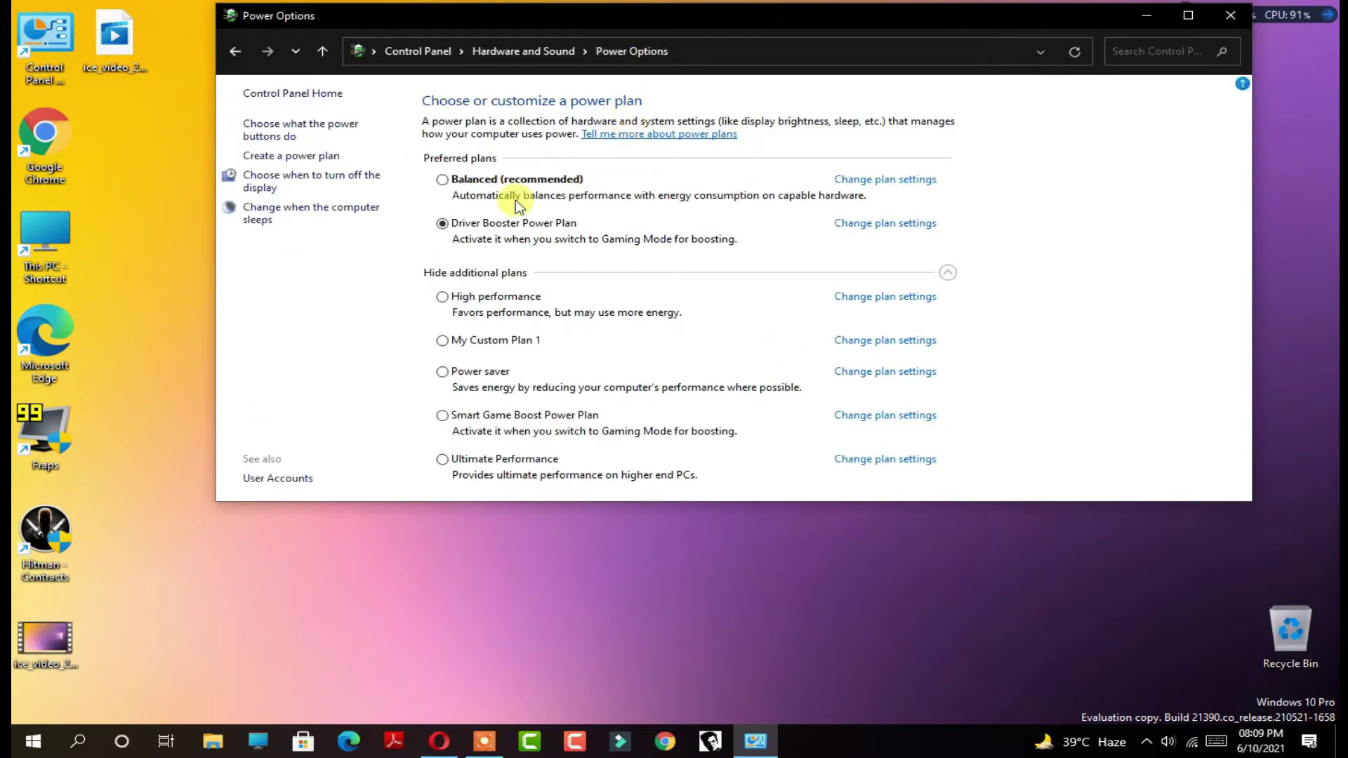
{"action": "mouse_move", "coordinate": [566, 211]}
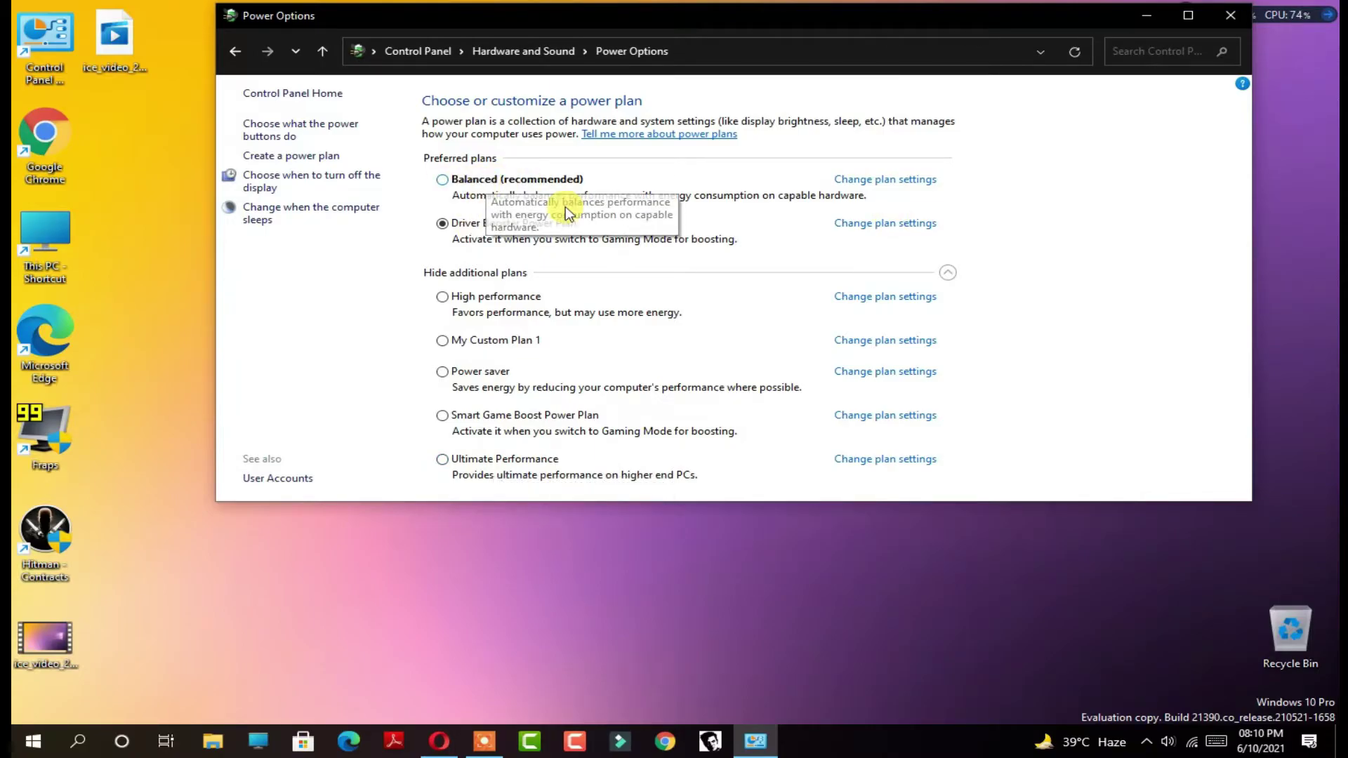
- Run powercfg -duplicatescheme with the Ultimate Performance GUID in Command Prompt, then close it
{"action": "left_click", "coordinate": [1147, 15]}
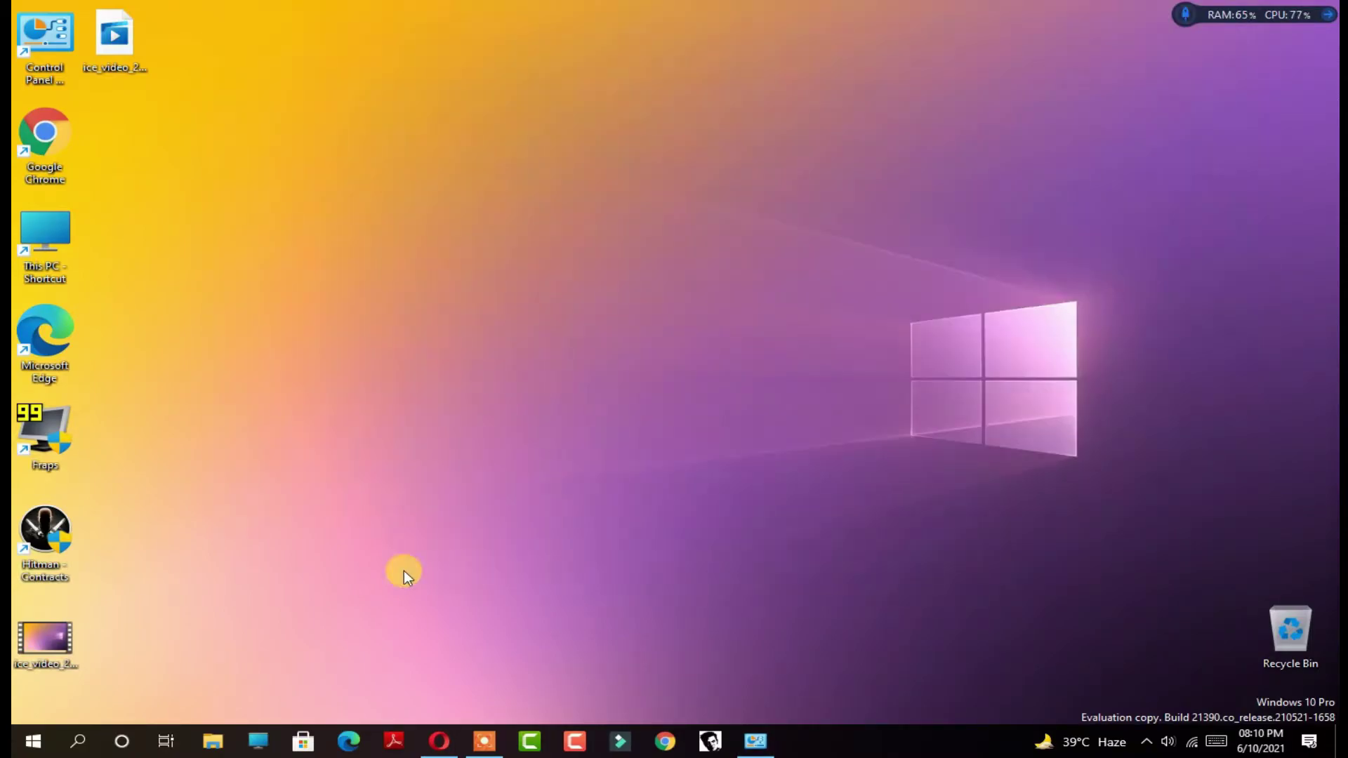
{"action": "left_click", "coordinate": [84, 742]}
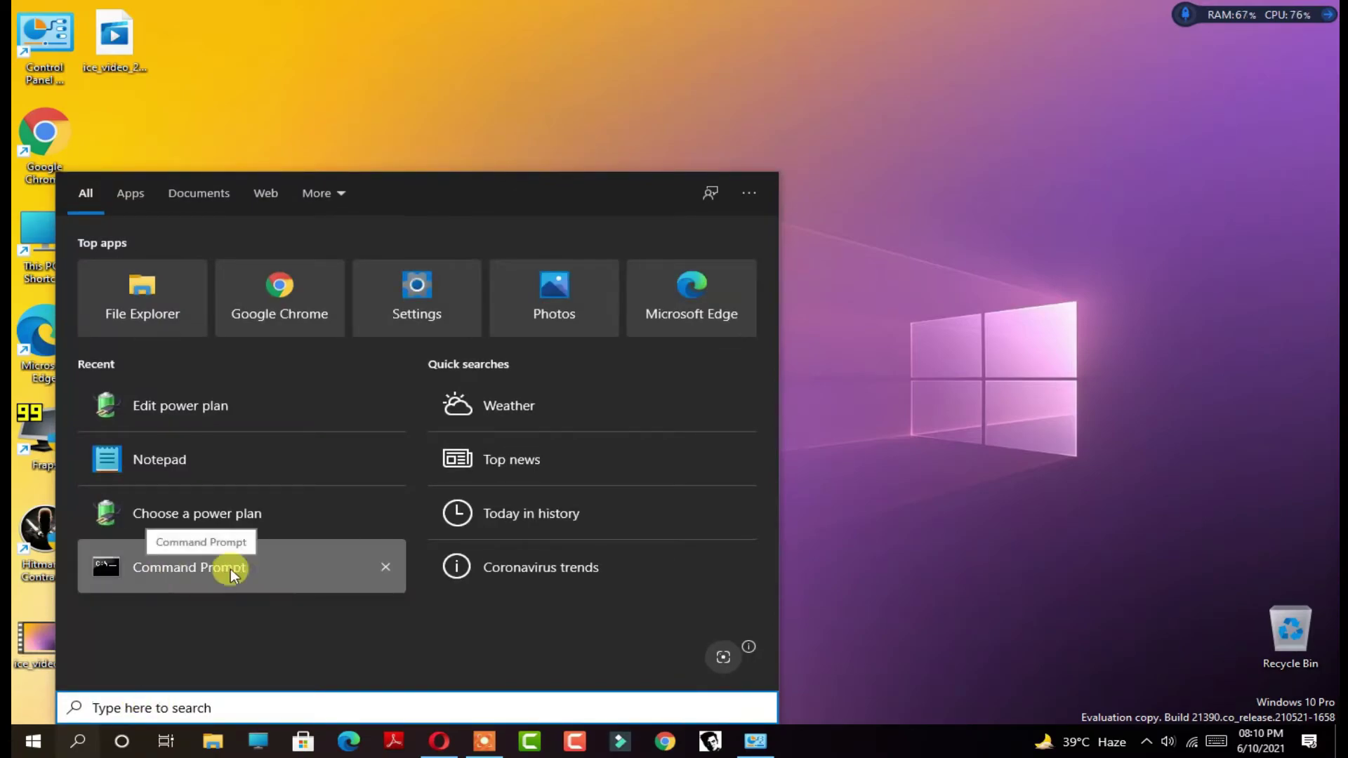
{"action": "left_click", "coordinate": [155, 570]}
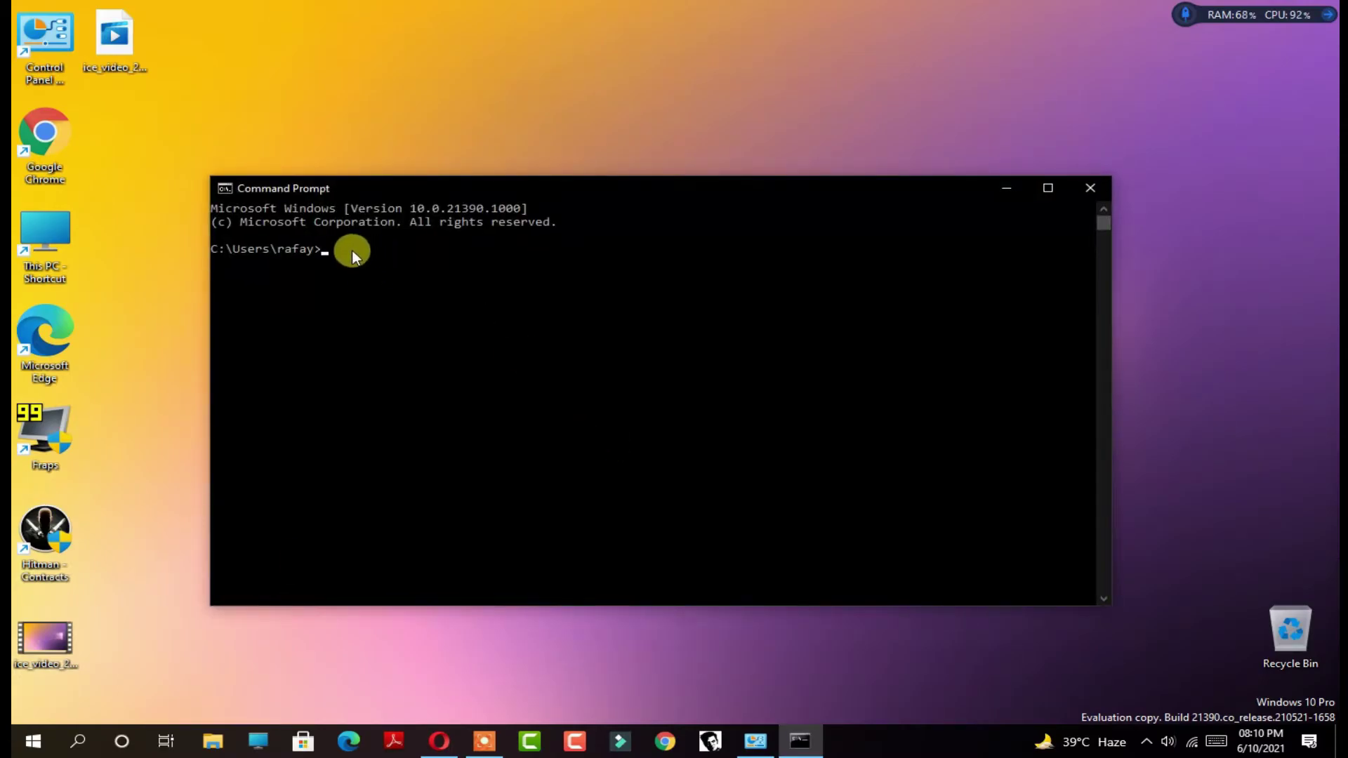
{"action": "type", "text": "powercfg -duplicatescheme e9a42b02-d5df-448d-aa00-03f14749eb61"}
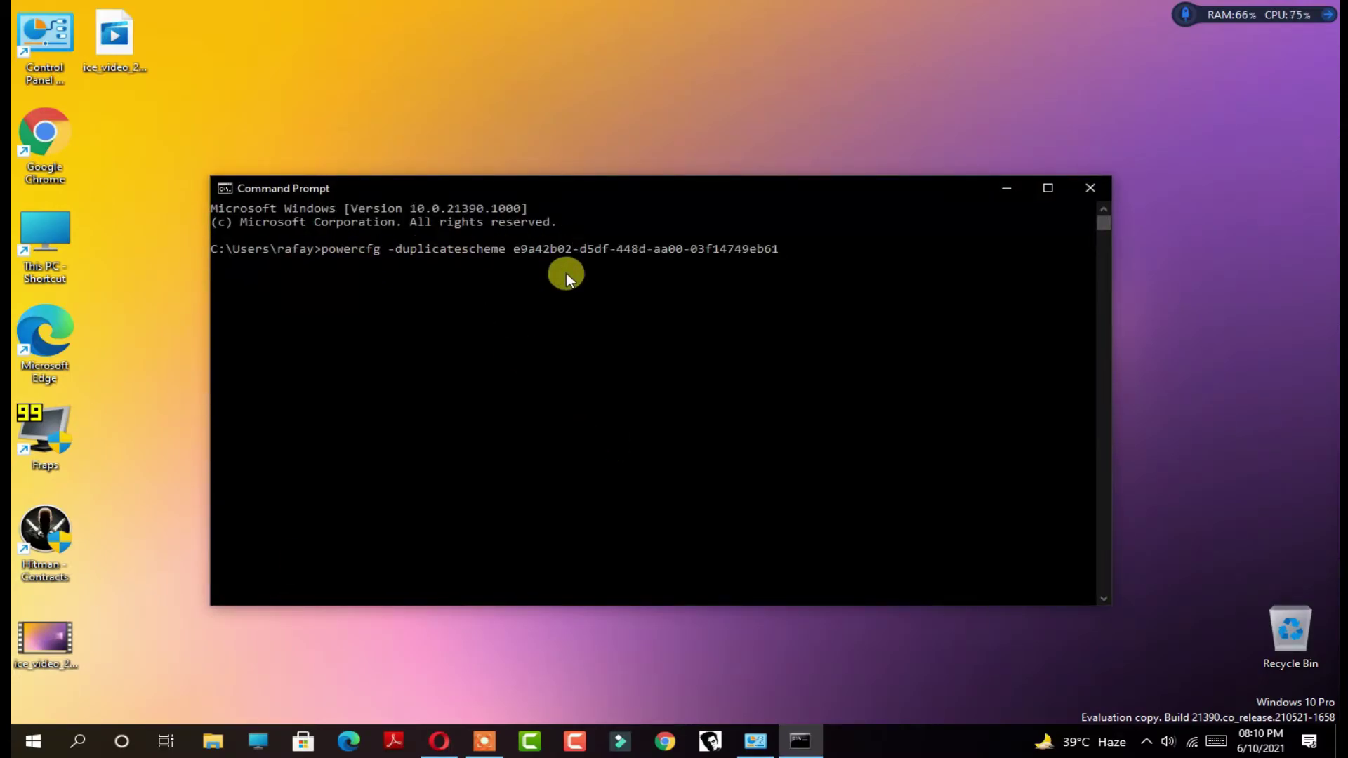
{"action": "key", "text": "Return"}
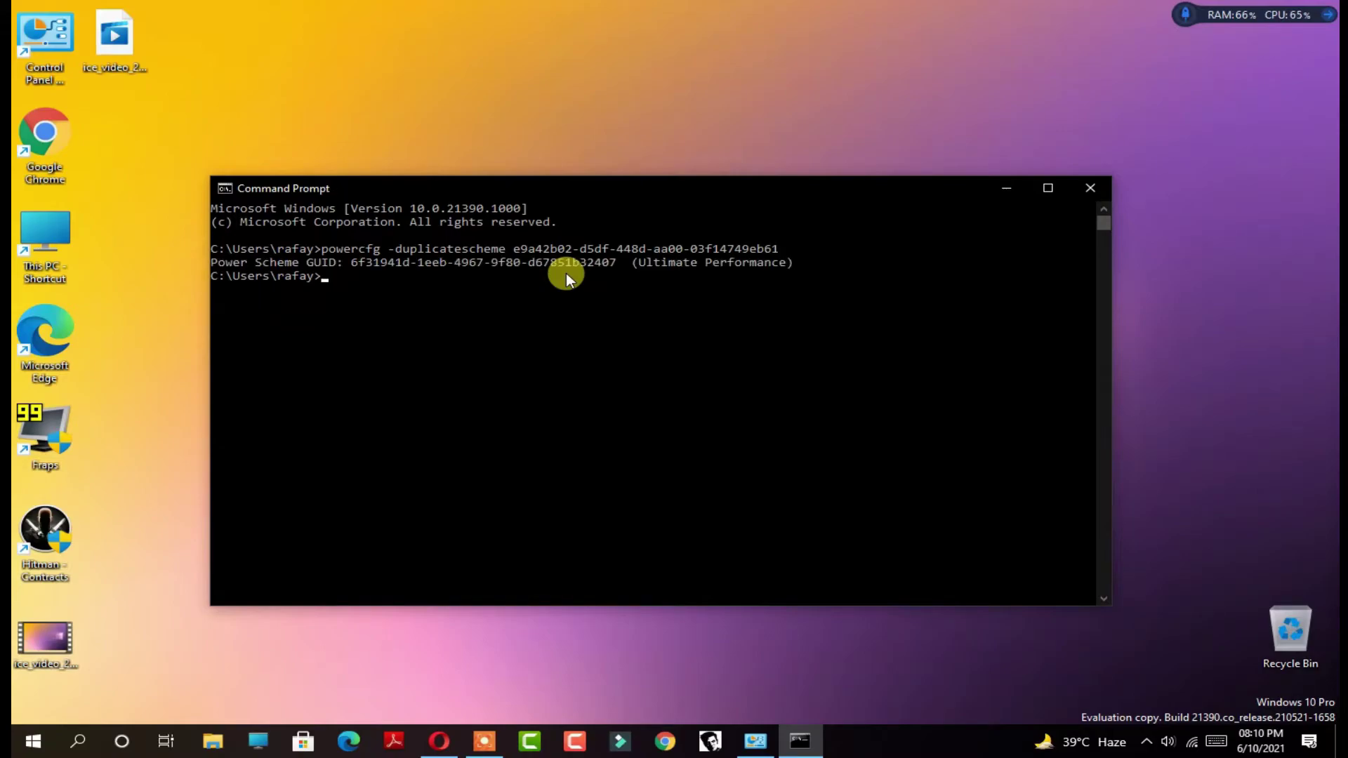
{"action": "left_click", "coordinate": [1090, 190]}
{"action": "left_click", "coordinate": [77, 741]}
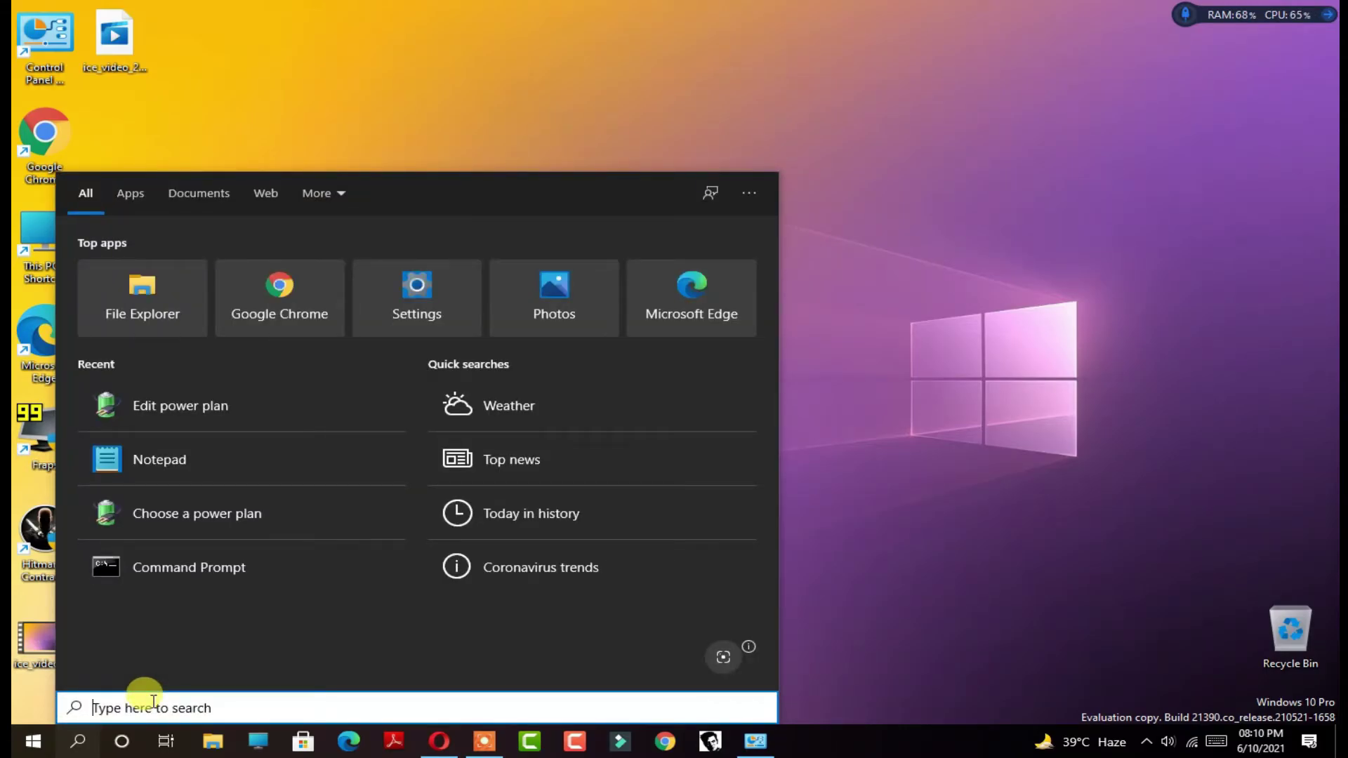
{"action": "type", "text": "po"}
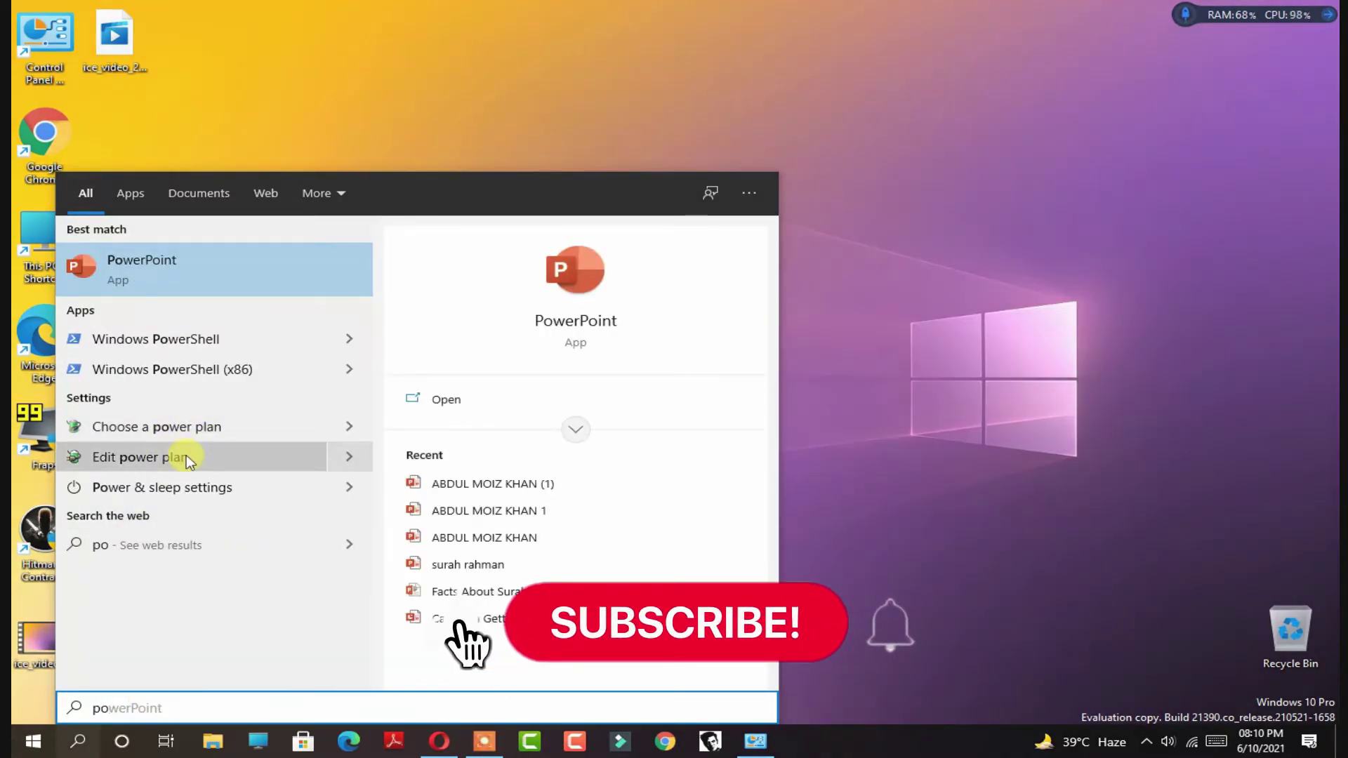
- Return to the Power Options plan list and open the Balanced plan's settings
{"action": "key", "text": "Escape"}
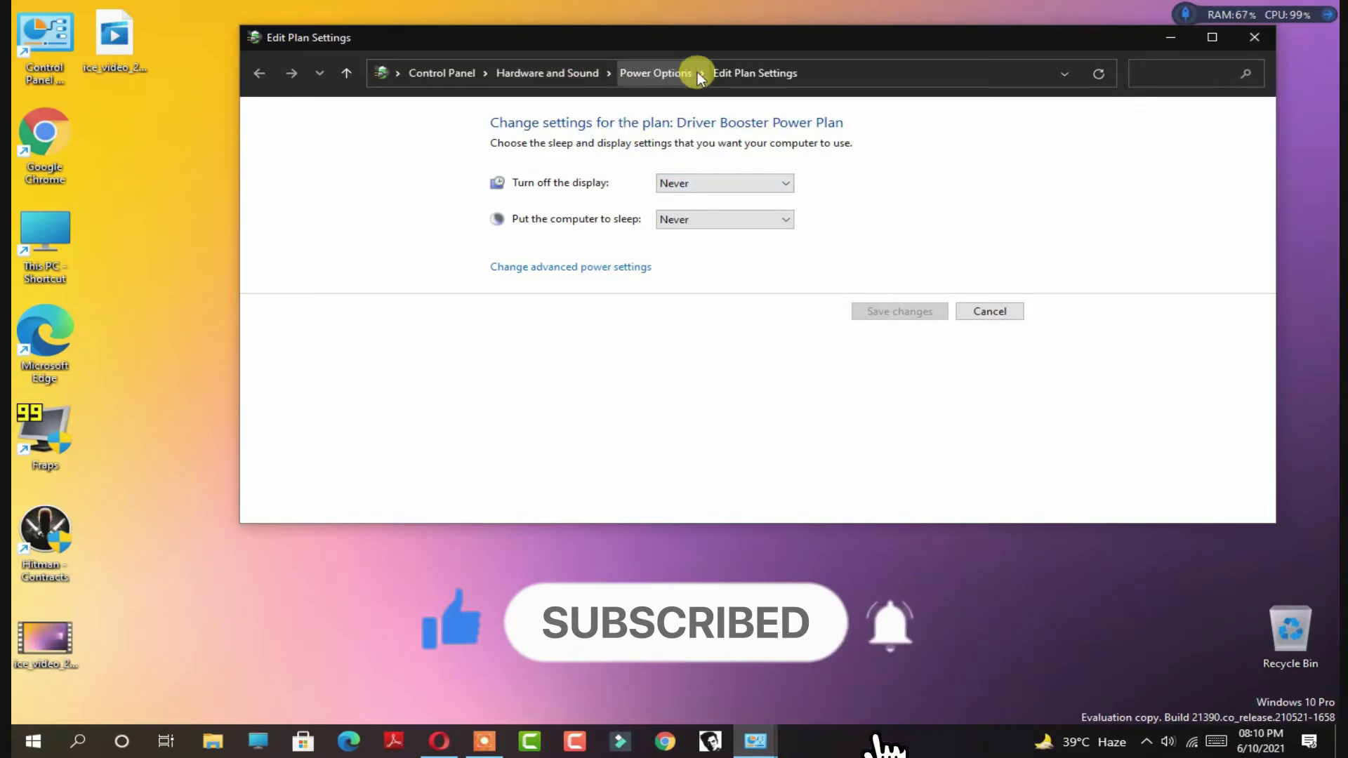
{"action": "left_click", "coordinate": [674, 73]}
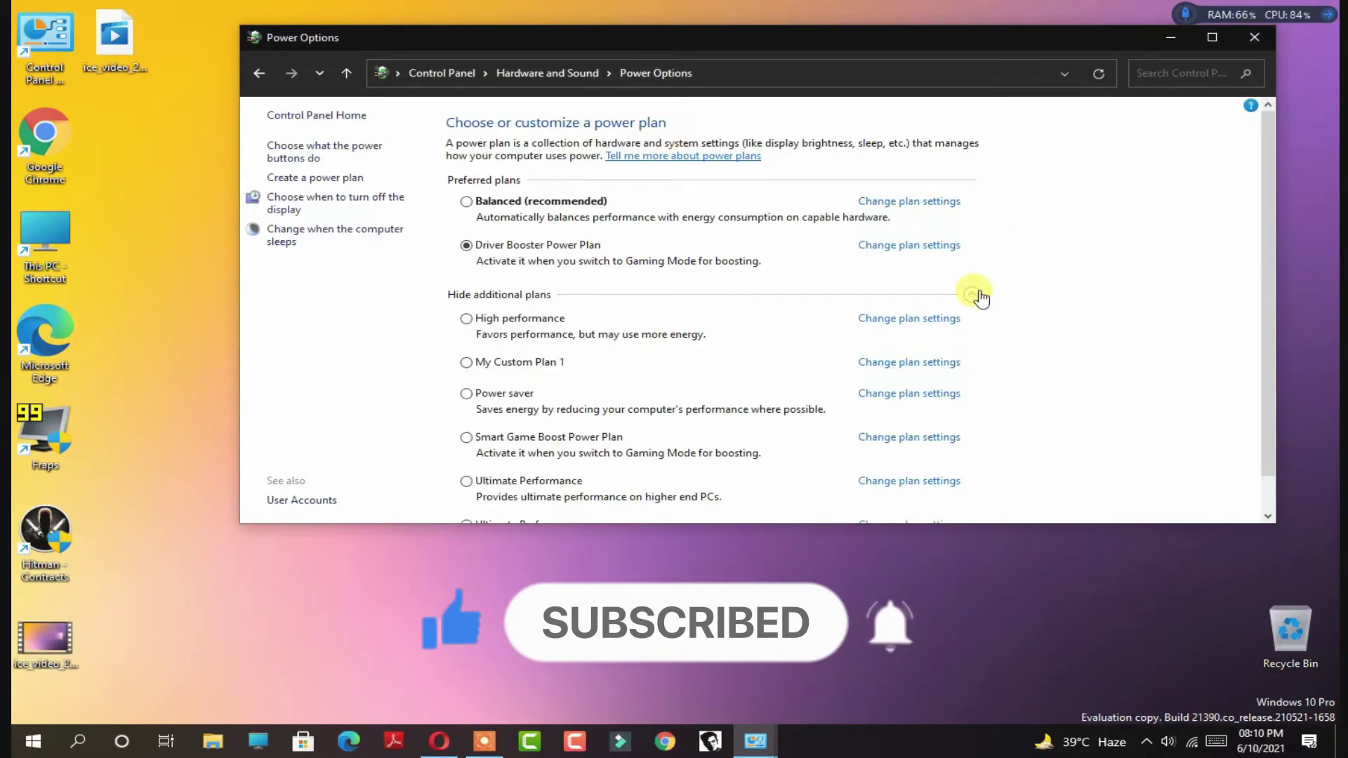
{"action": "left_click", "coordinate": [971, 293]}
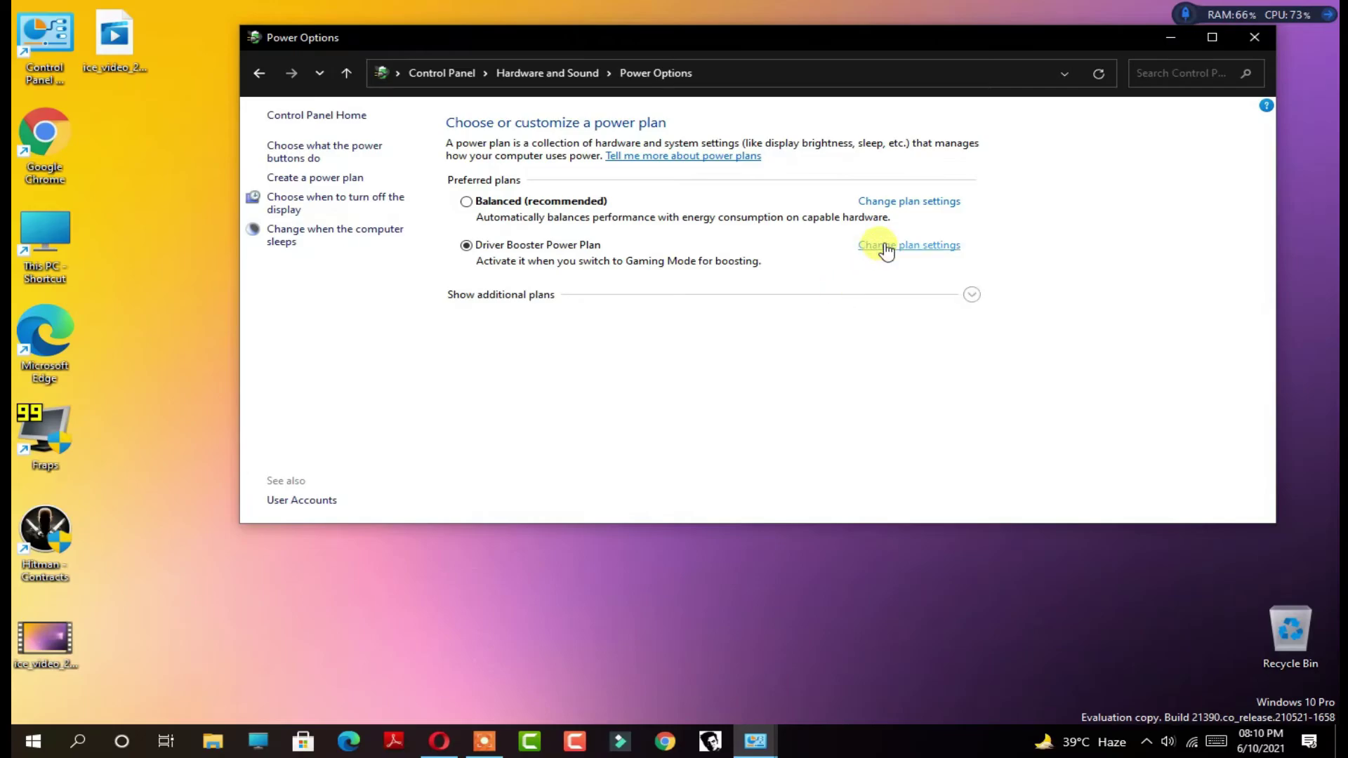
{"action": "left_click", "coordinate": [893, 202]}
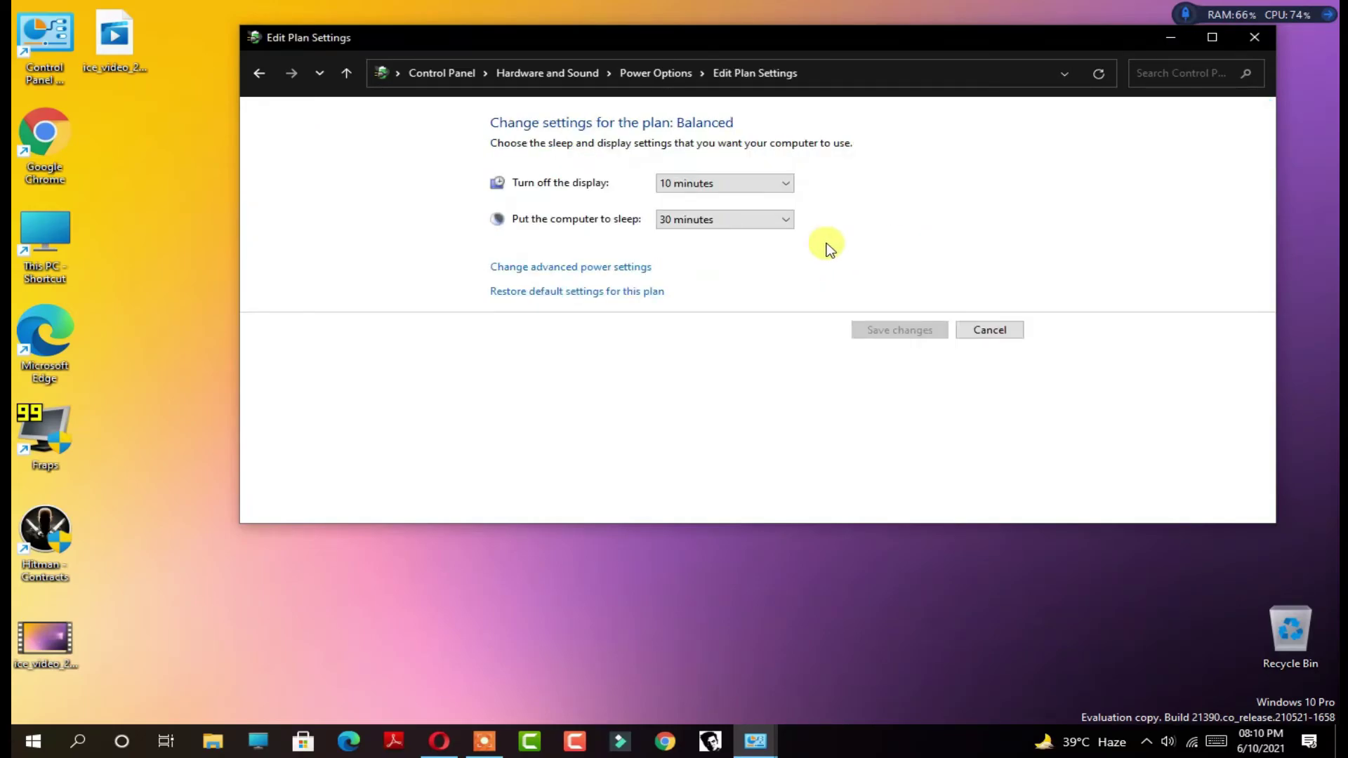
- Choose the Ultimate Performance plan in advanced power settings and confirm with OK
{"action": "left_click", "coordinate": [569, 270]}
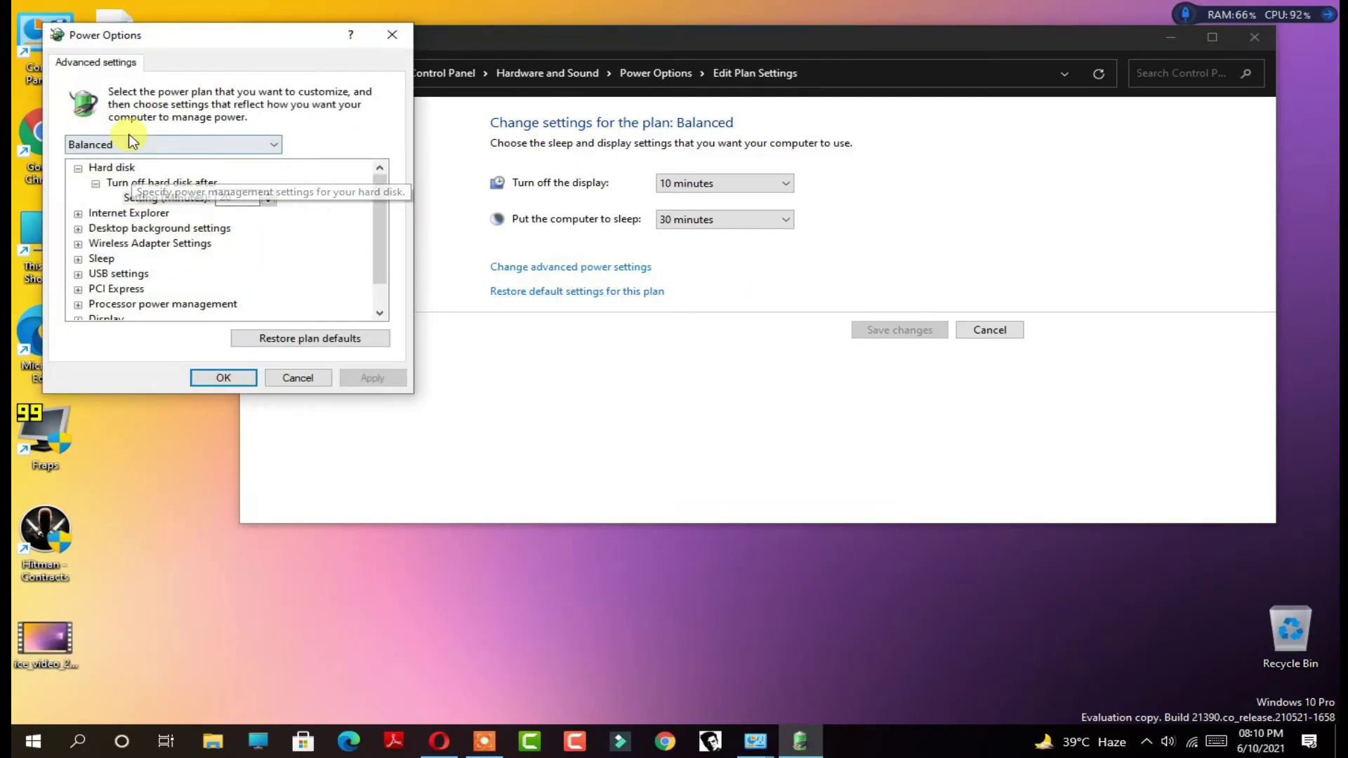
{"action": "left_click", "coordinate": [131, 143]}
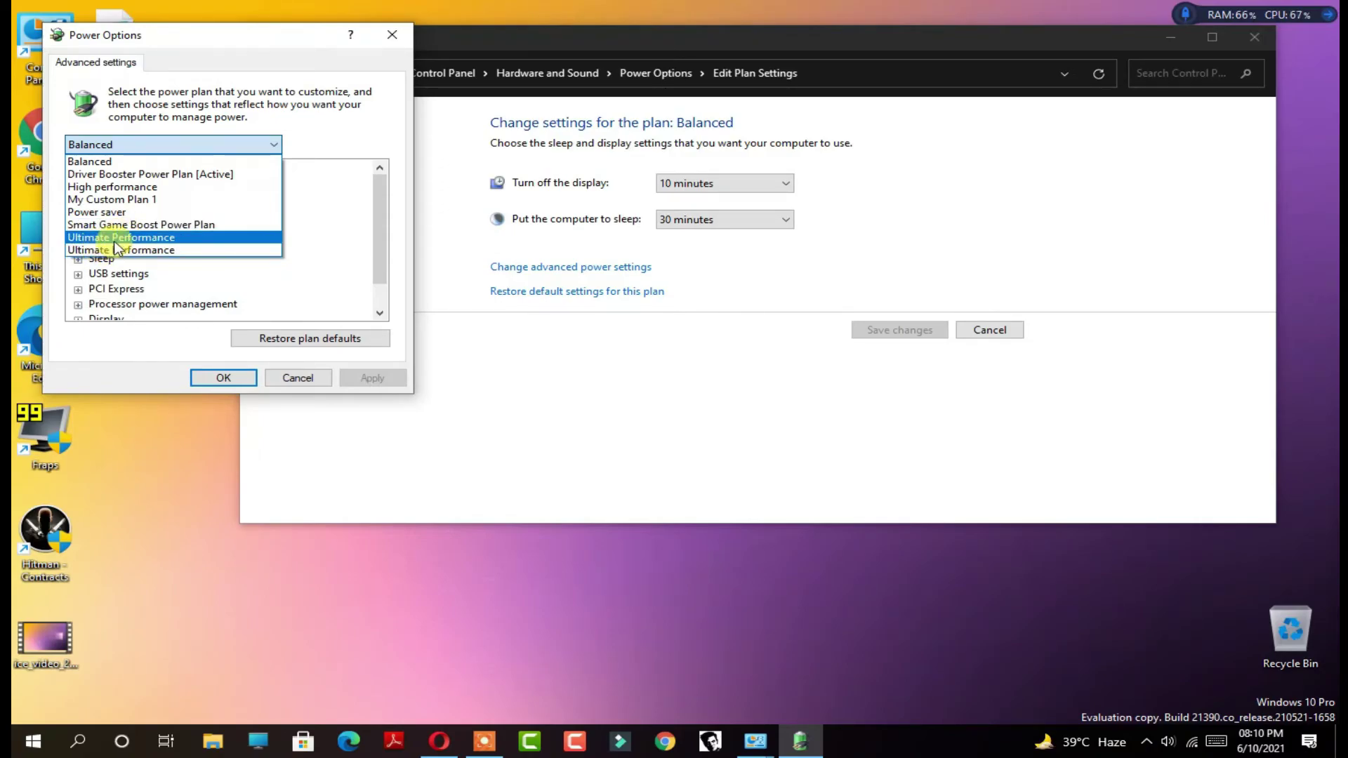
{"action": "left_click", "coordinate": [114, 249]}
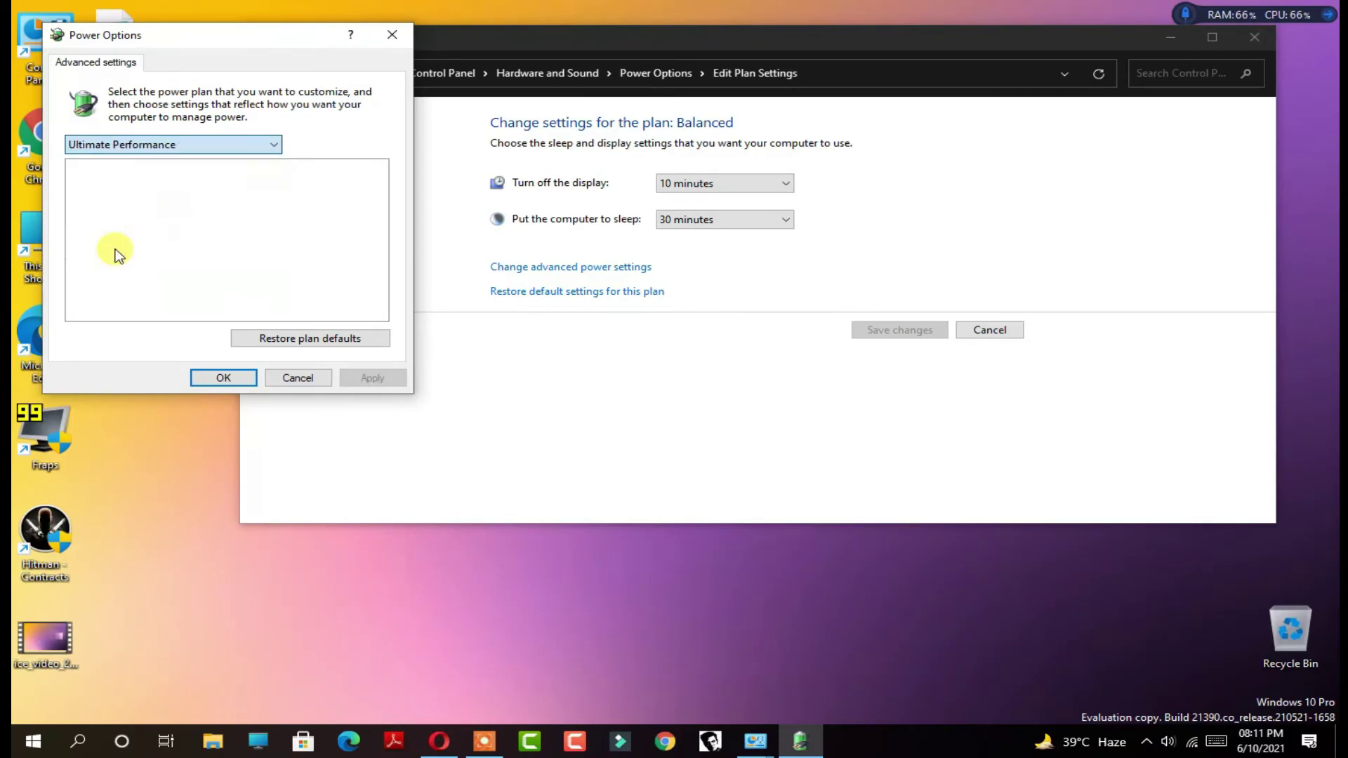
{"action": "left_click", "coordinate": [228, 379]}
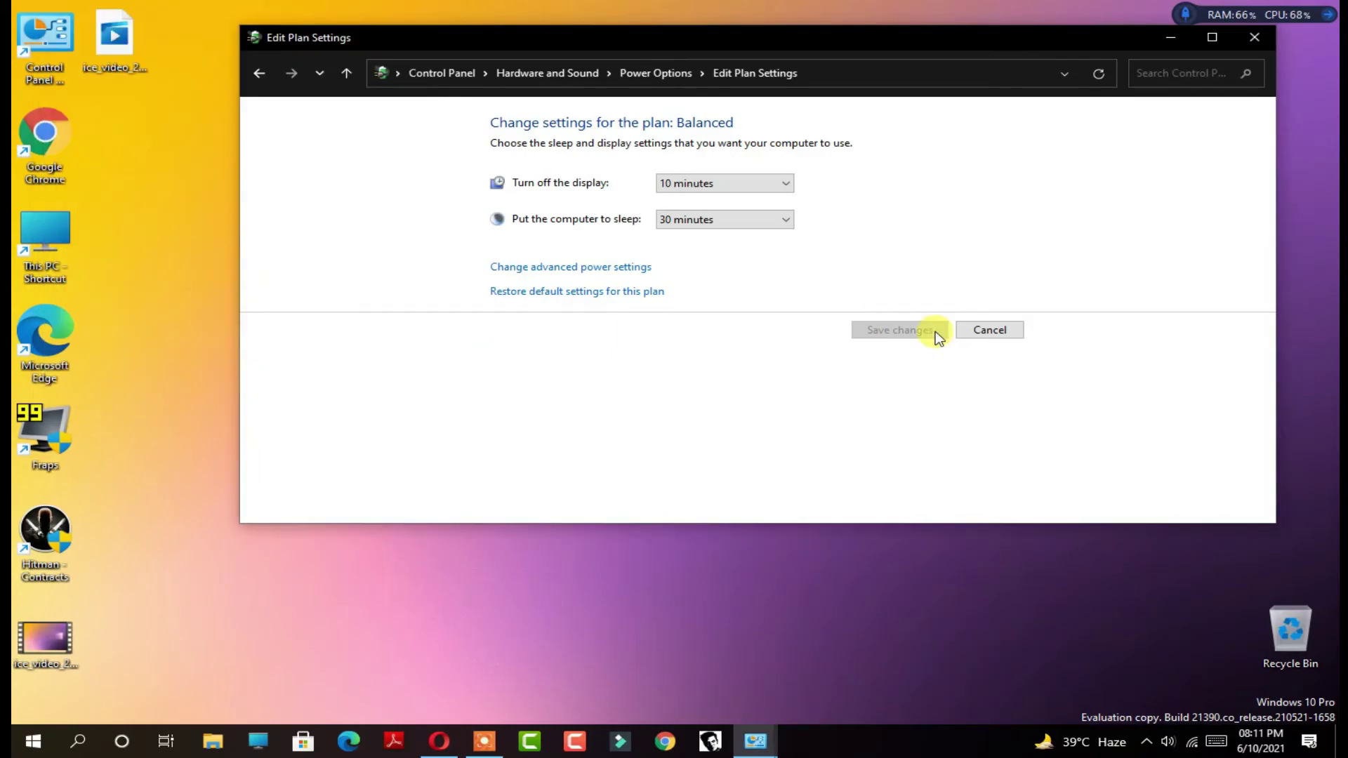
- Close the Edit Plan Settings window so only the Windows 10 desktop remains
{"action": "left_click", "coordinate": [1256, 39]}
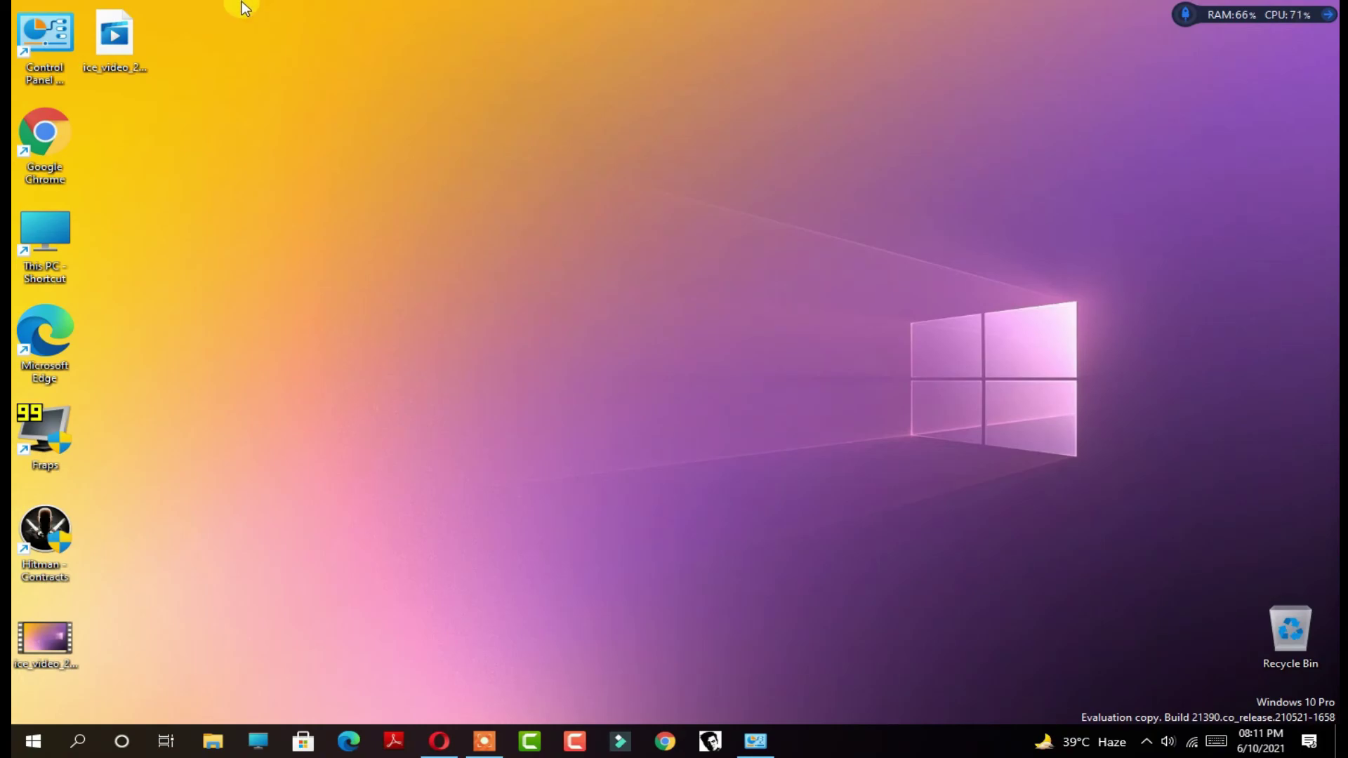
{"action": "left_click_drag", "start_coordinate": [228, 0], "coordinate": [489, 128]}
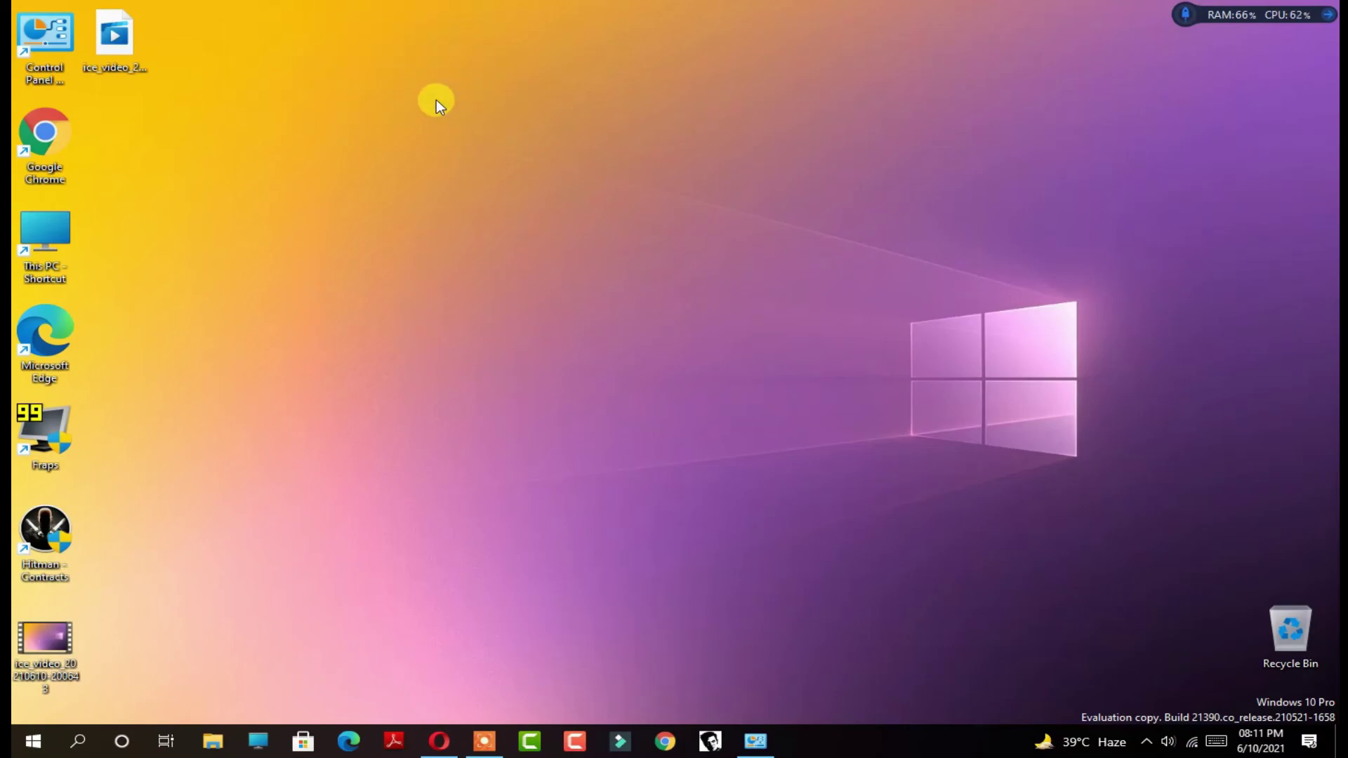